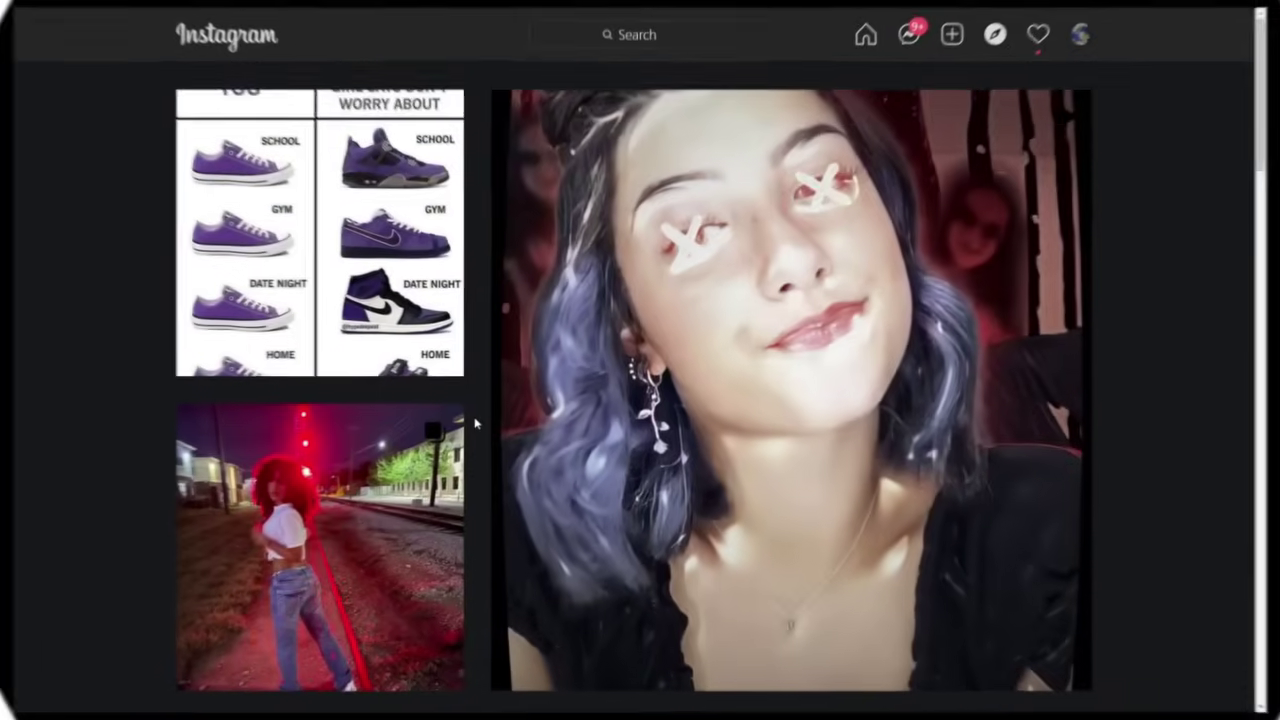
scroll(465, 423, "down", 5)
scroll(459, 430, "down", 2)
scroll(459, 430, "up", 2)
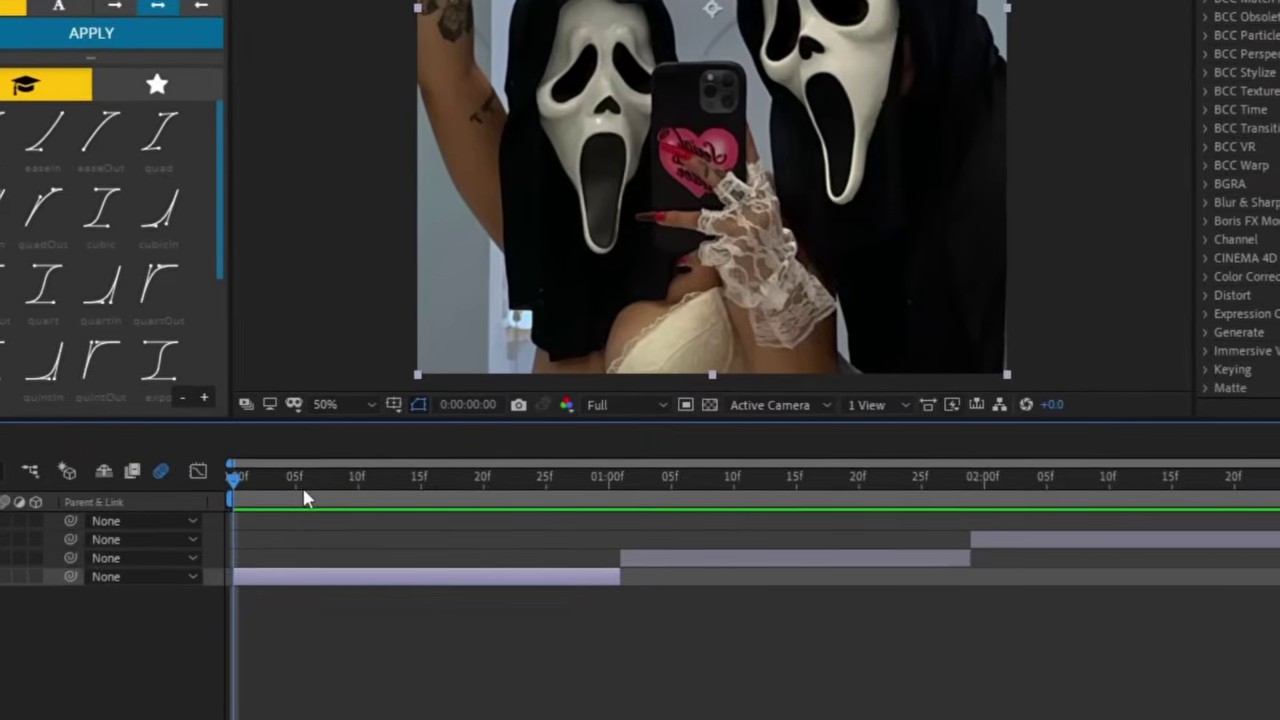
Precompose the image on layer 4, the first clip in the timeline
left_click_drag(306, 497, 348, 587)
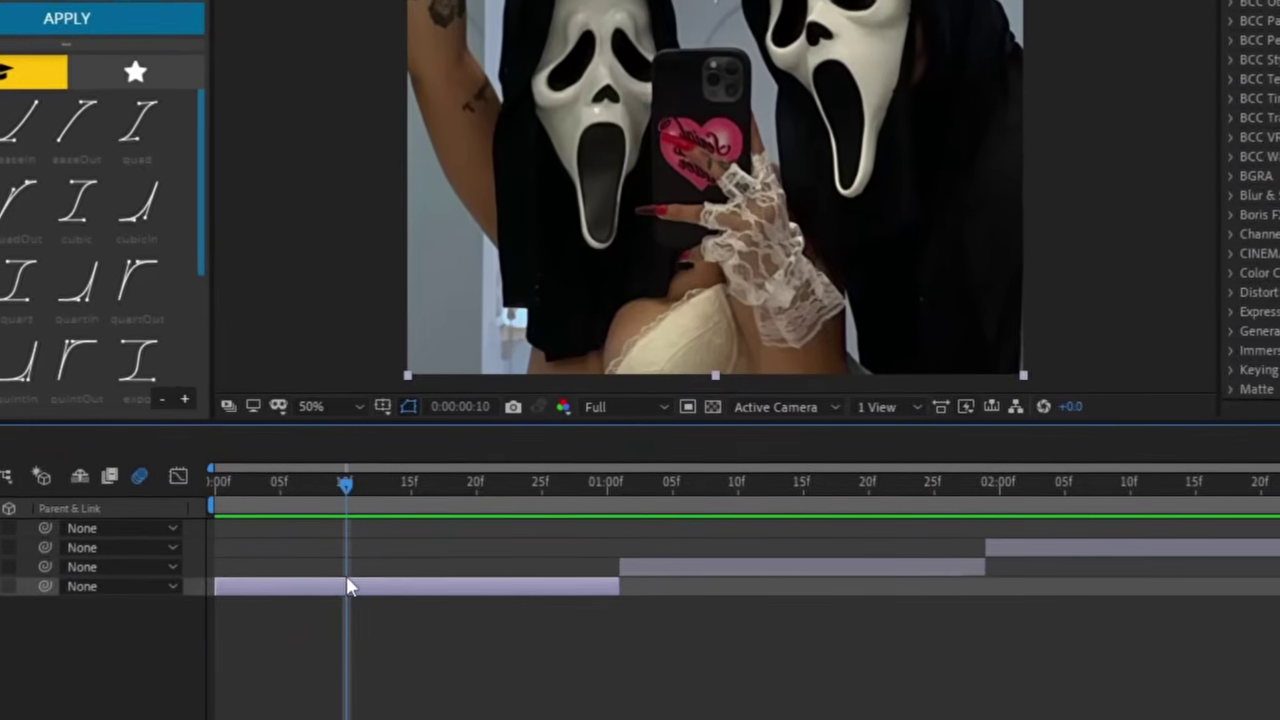
key("ctrl+shift+c")
left_click(605, 277)
left_click(849, 417)
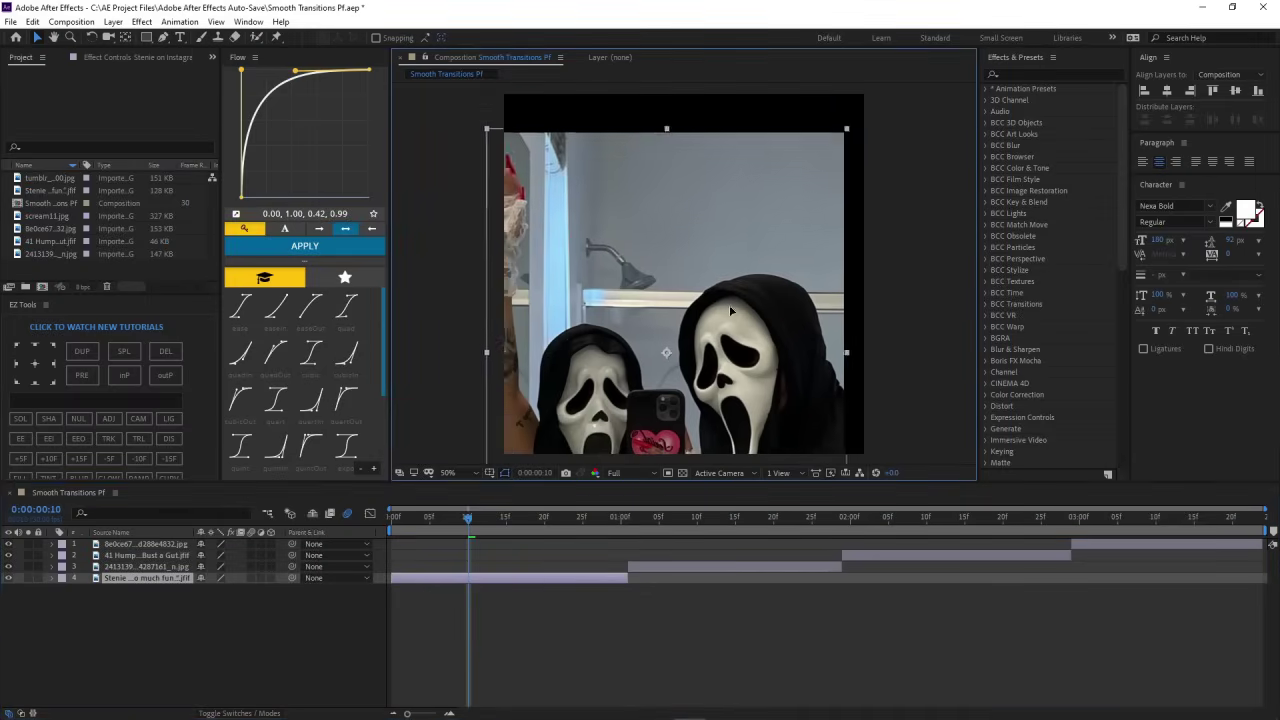
left_click_drag(730, 311, 742, 236)
key("ctrl+z")
key("r")
left_click_drag(215, 591, 180, 591)
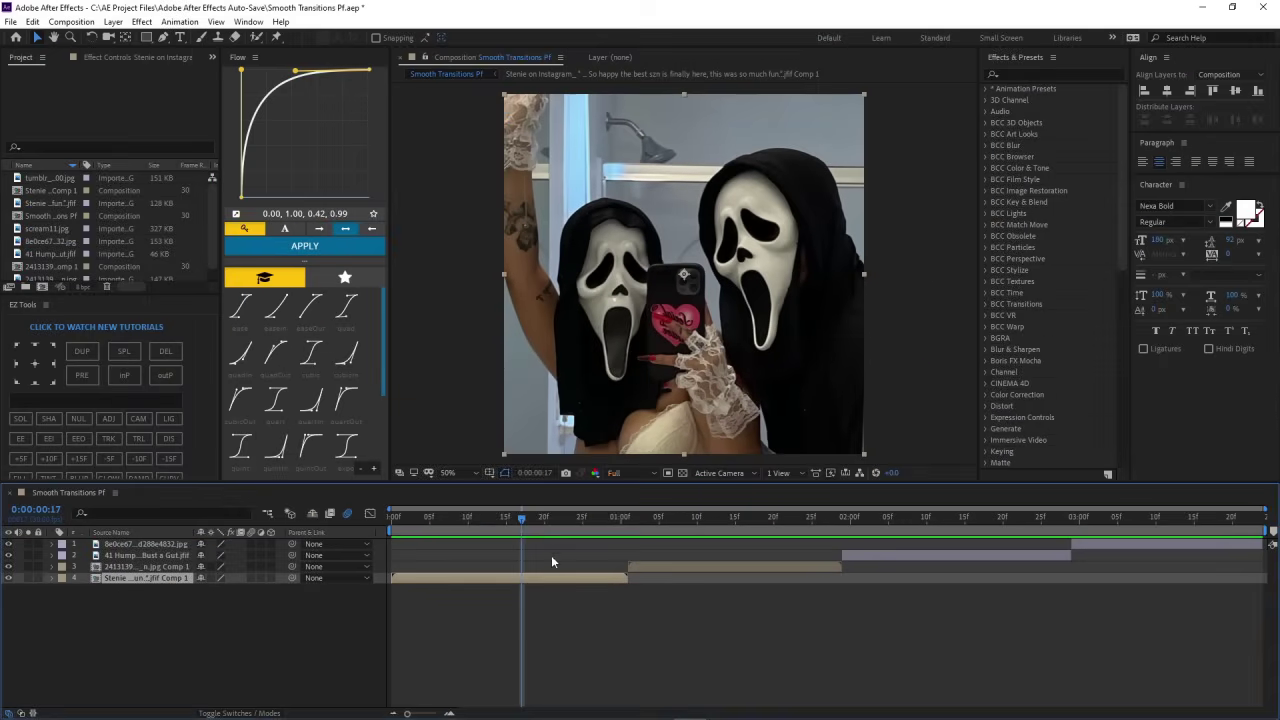
Animate the scale of layer 4 from 100% at 0:00:00:17 to 10% at 0:00:01:00
key("s")
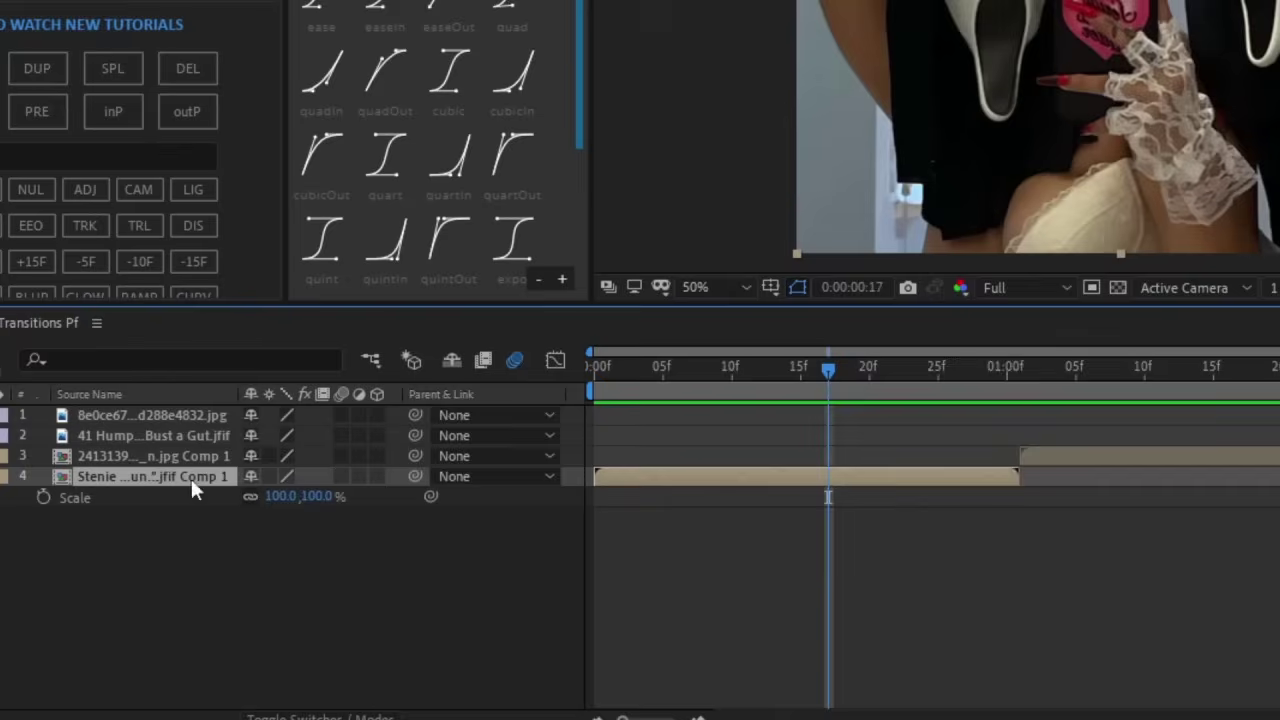
left_click(42, 497)
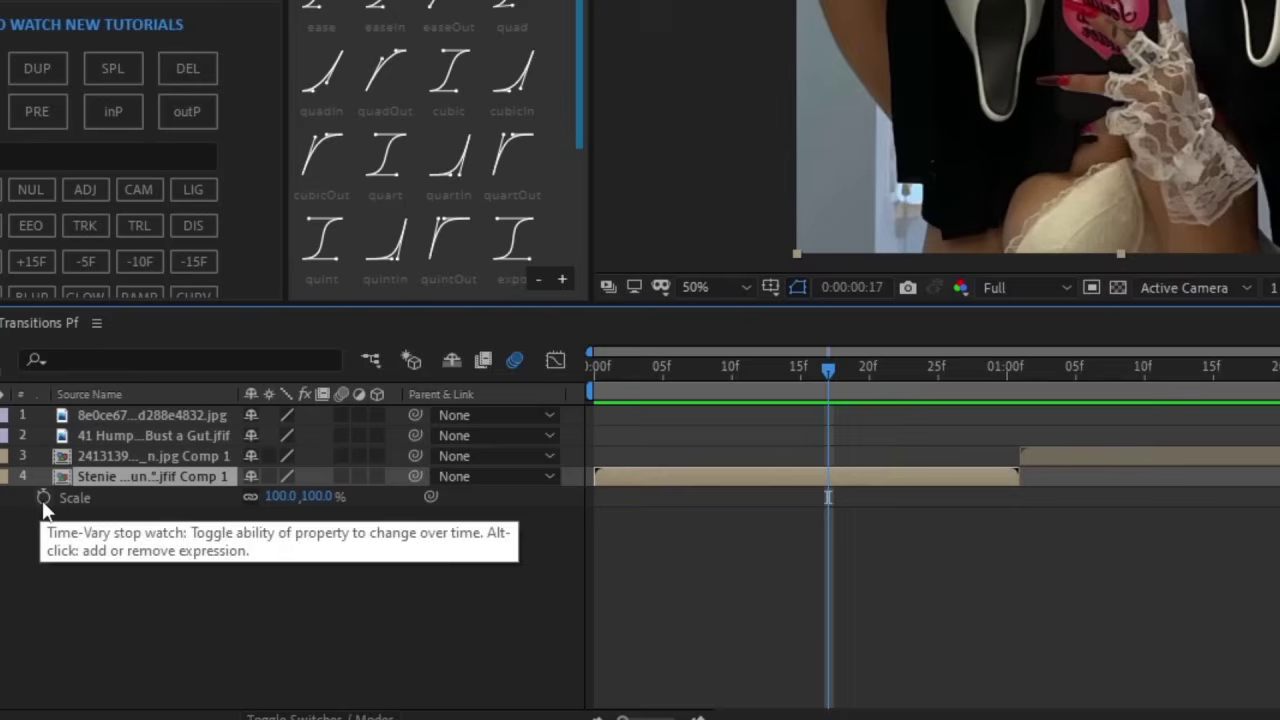
left_click_drag(995, 383, 1006, 410)
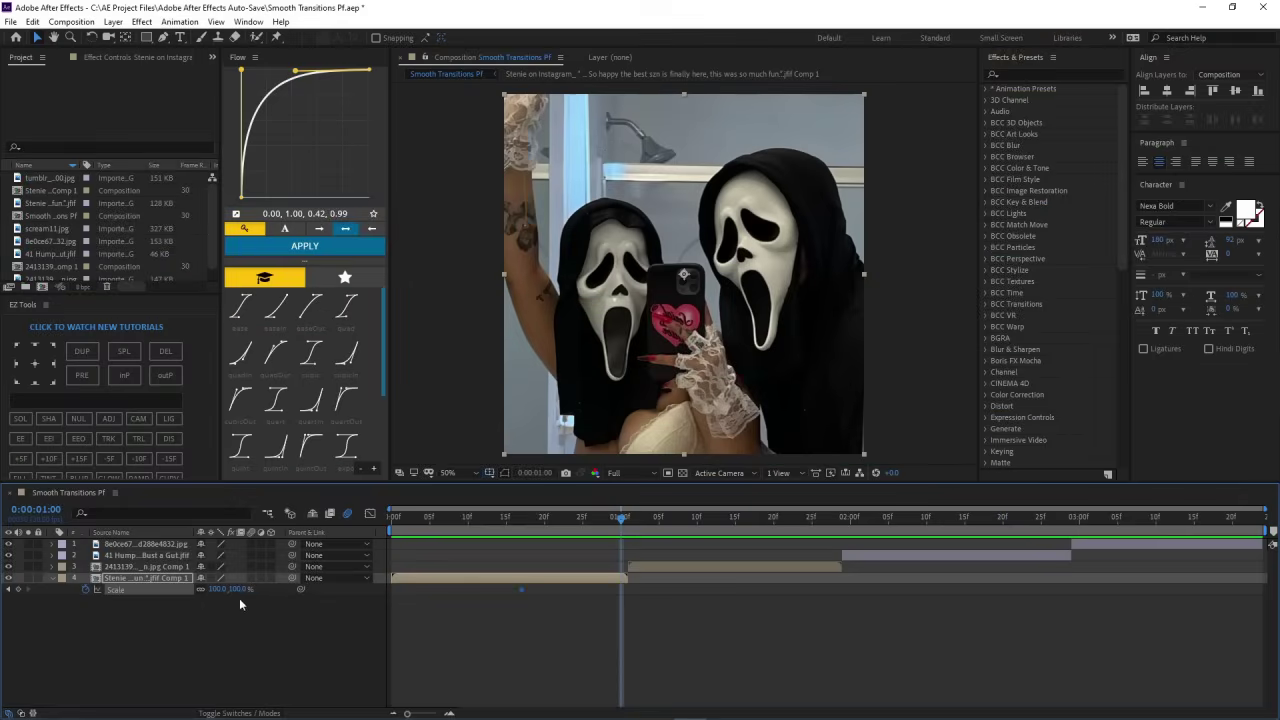
left_click_drag(218, 591, 176, 607)
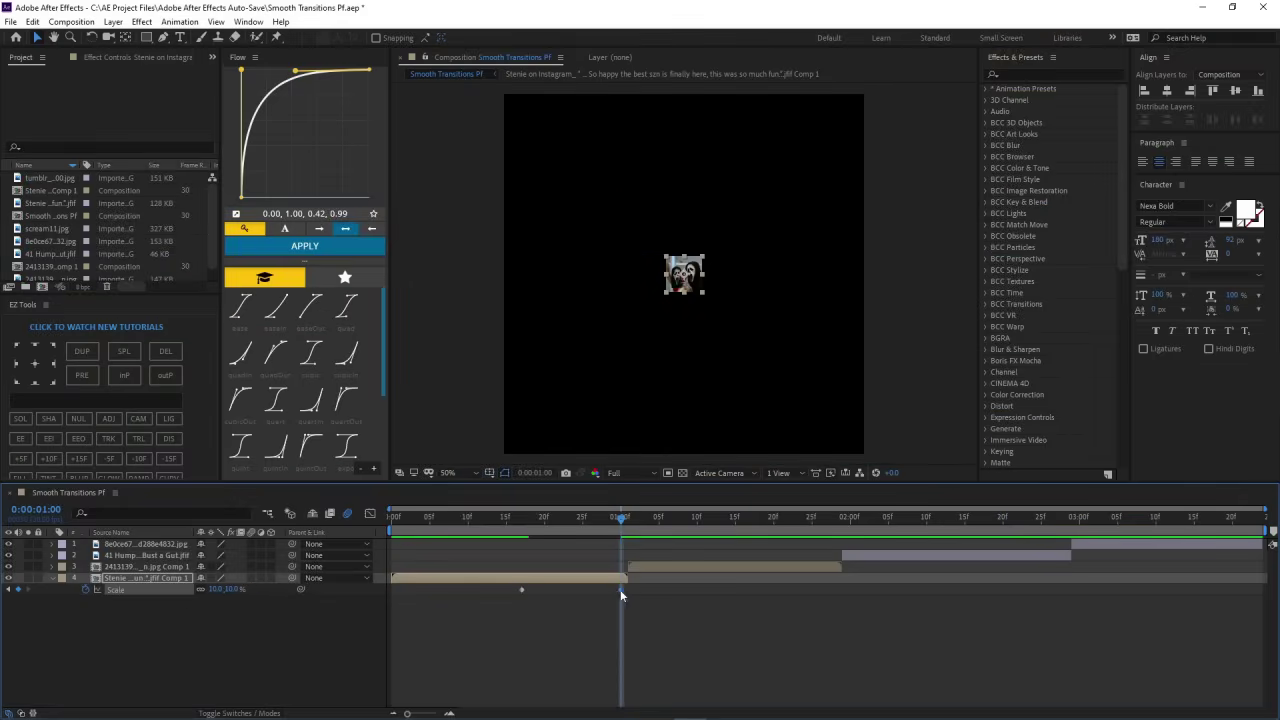
Find the Motion Tile Yeet preset and apply it to layer 4
left_click(1006, 75)
type("motion t")
double_click(1063, 122)
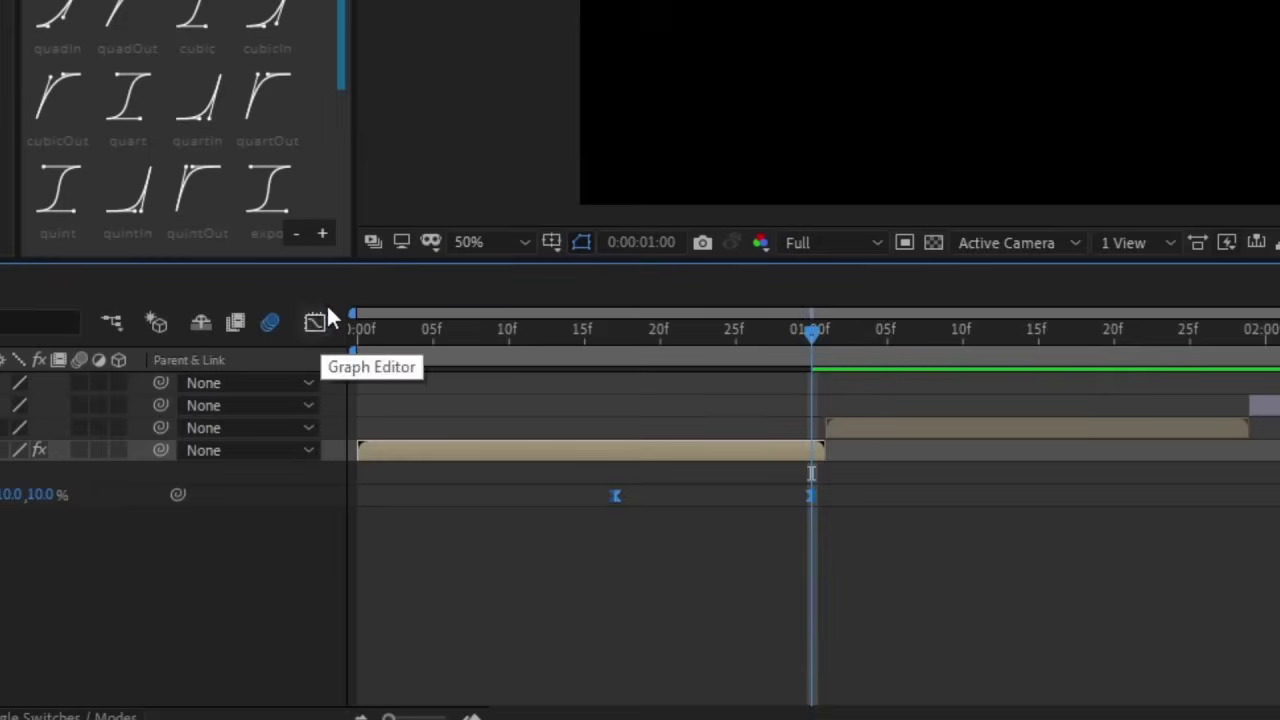
Shape the scale value curve to start gently and drop steeply at the last keyframe, and preview the zoom
left_click(370, 513)
left_click_drag(647, 588, 584, 692)
left_click_drag(741, 690, 741, 690)
key("space")
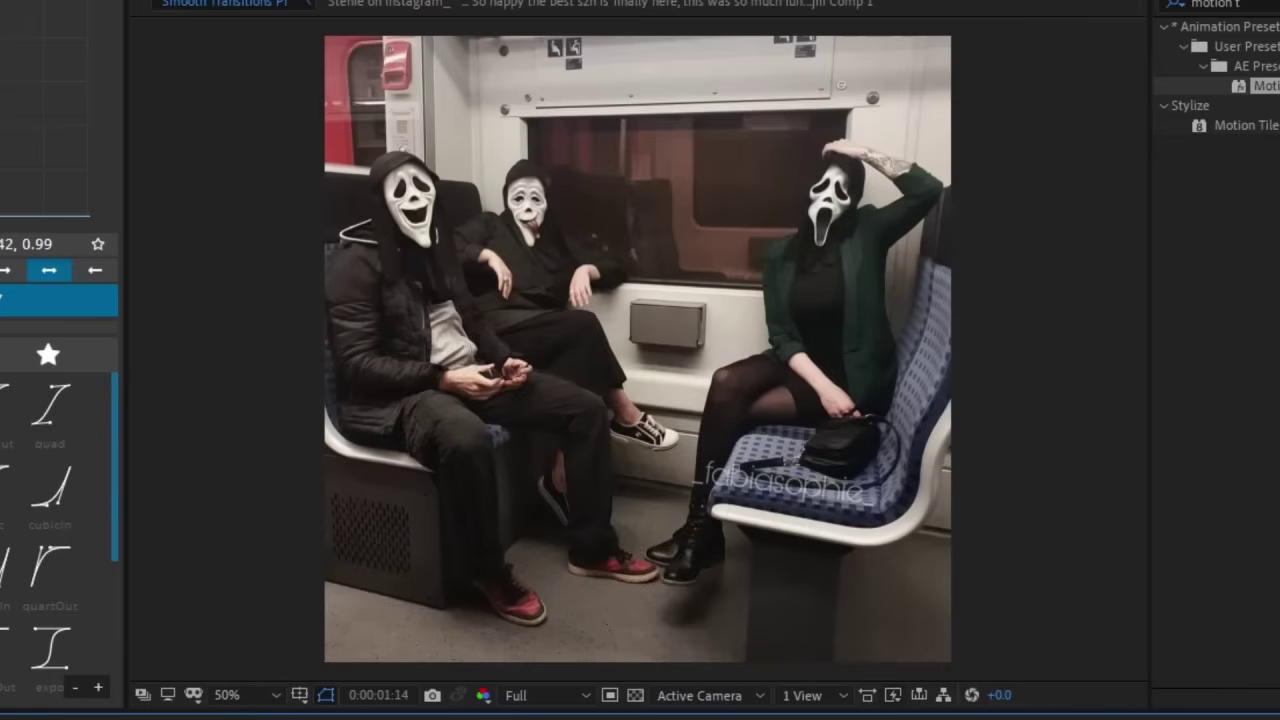
left_click(370, 513)
left_click_drag(584, 519, 614, 549)
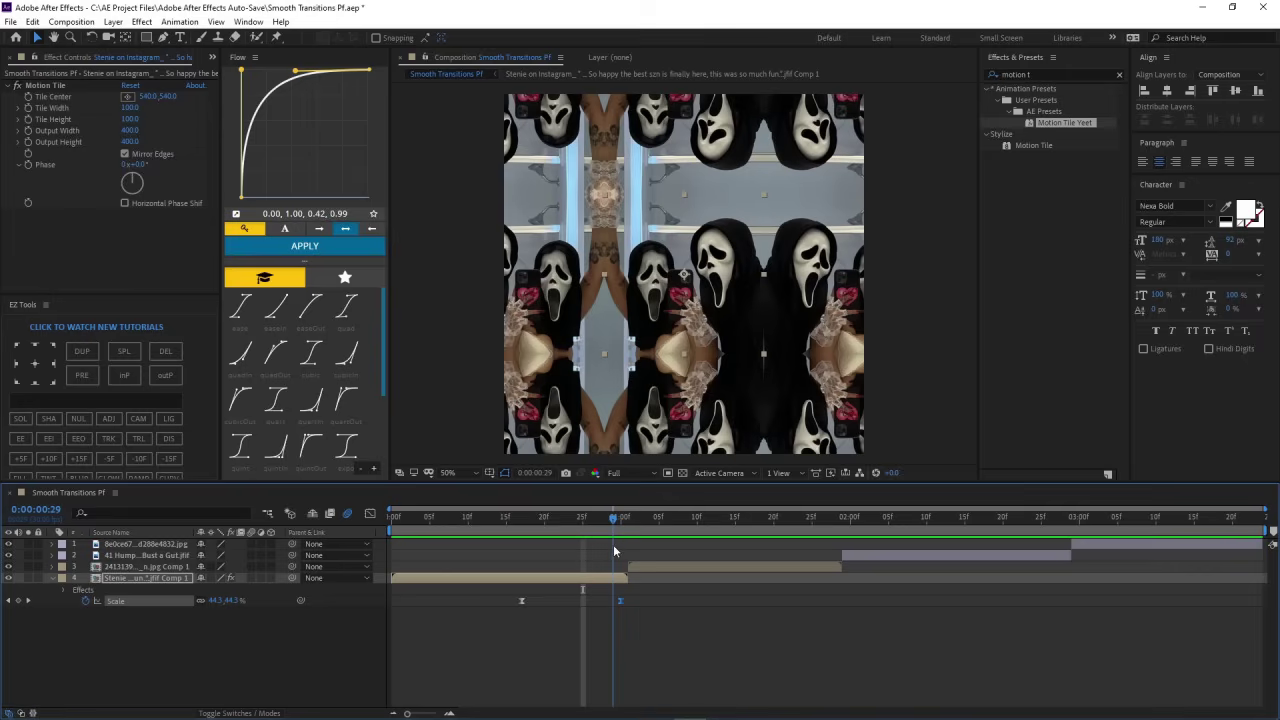
Move the last scale keyframe to the end of layer 4 at 0:00:01:01
left_click(623, 616)
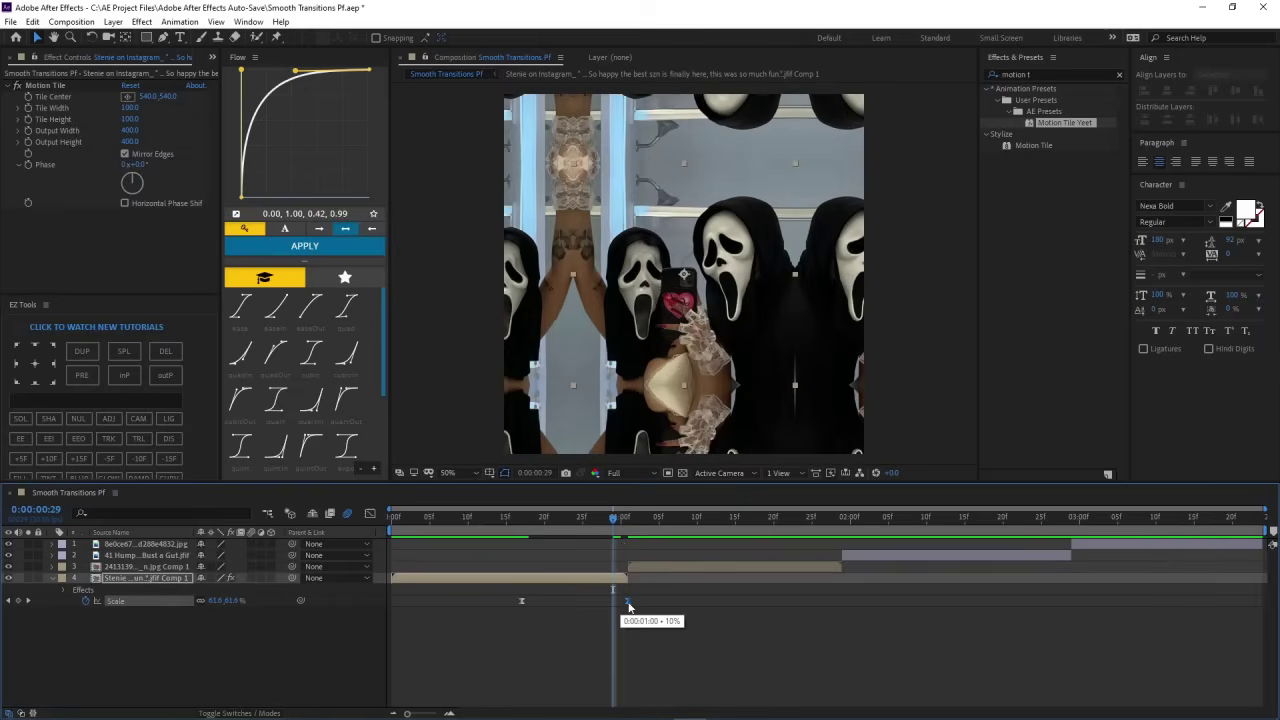
left_click_drag(621, 525, 622, 521)
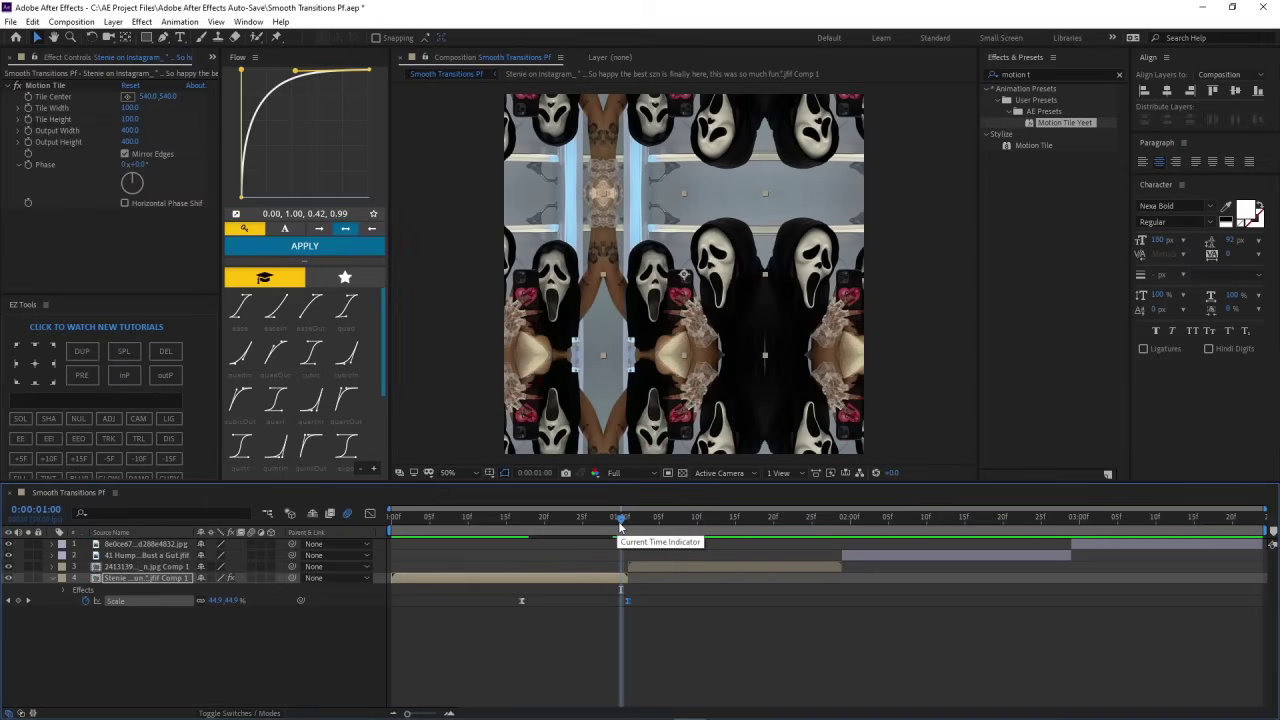
left_click_drag(622, 523, 629, 522)
left_click(615, 606)
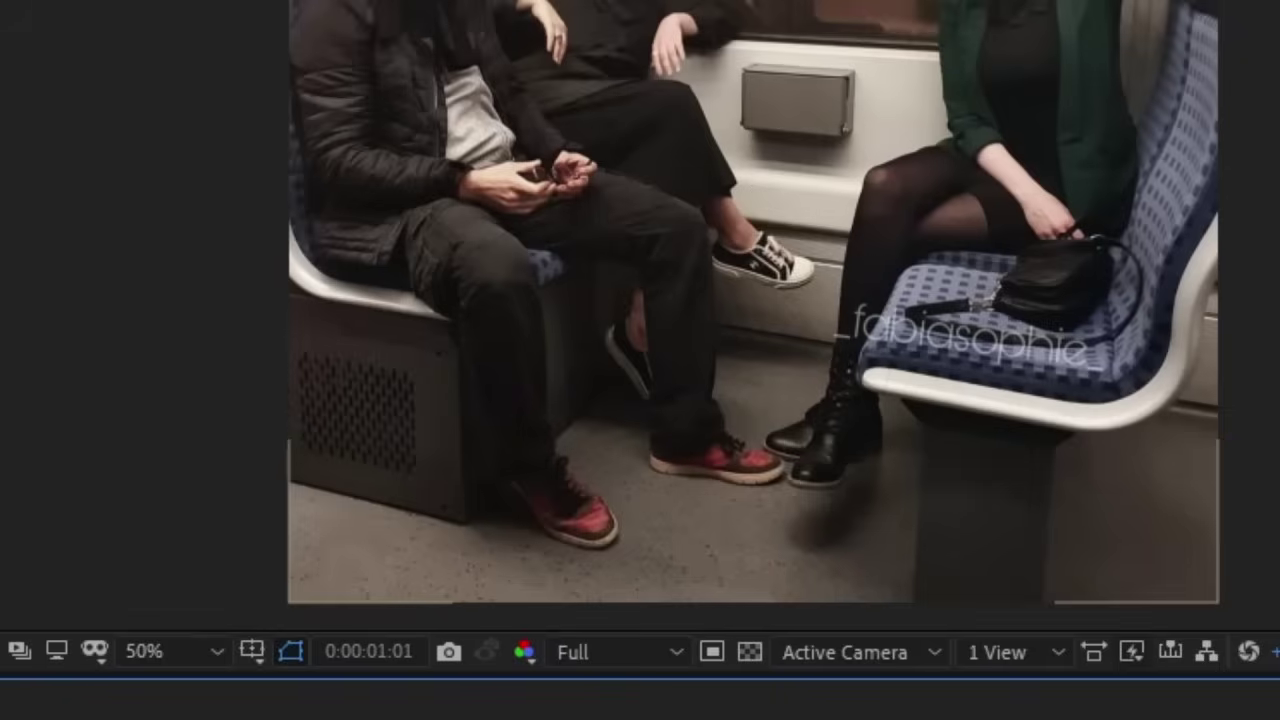
Compare the frames at 0:00:01:00 and 0:00:01:01 around the cut between layers 4 and 3
key("=")
left_click(724, 525)
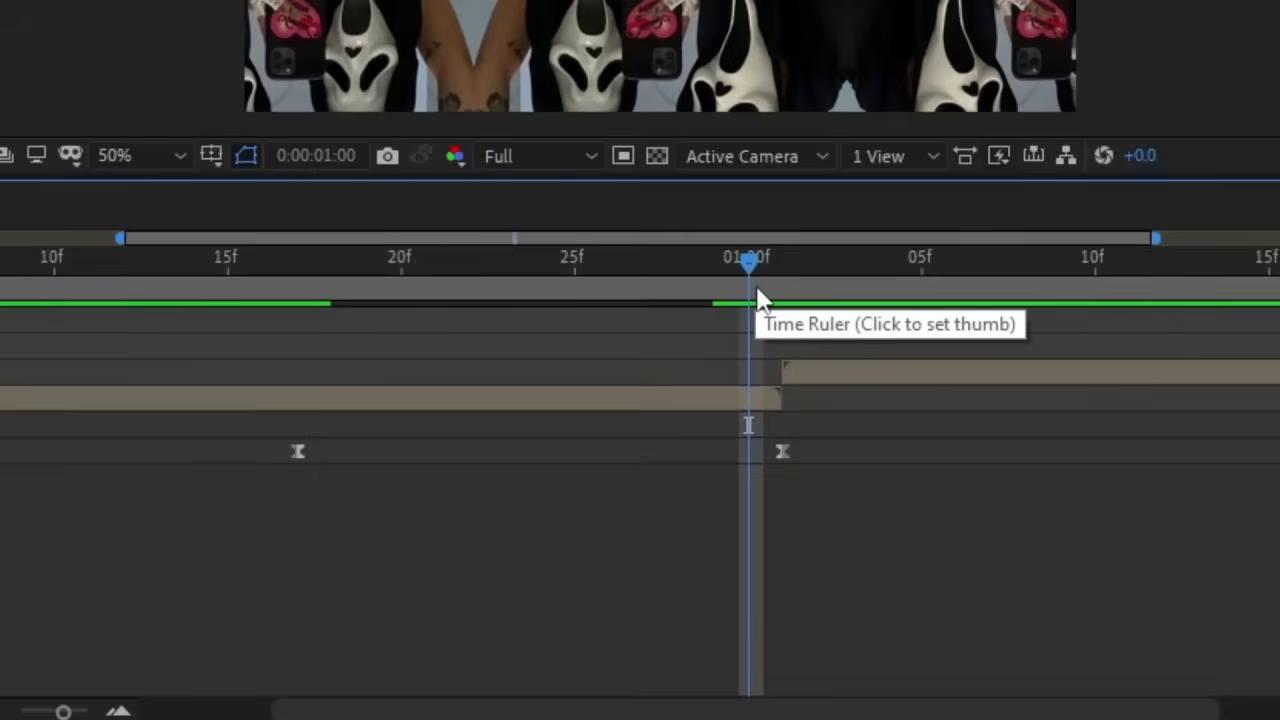
left_click(745, 400)
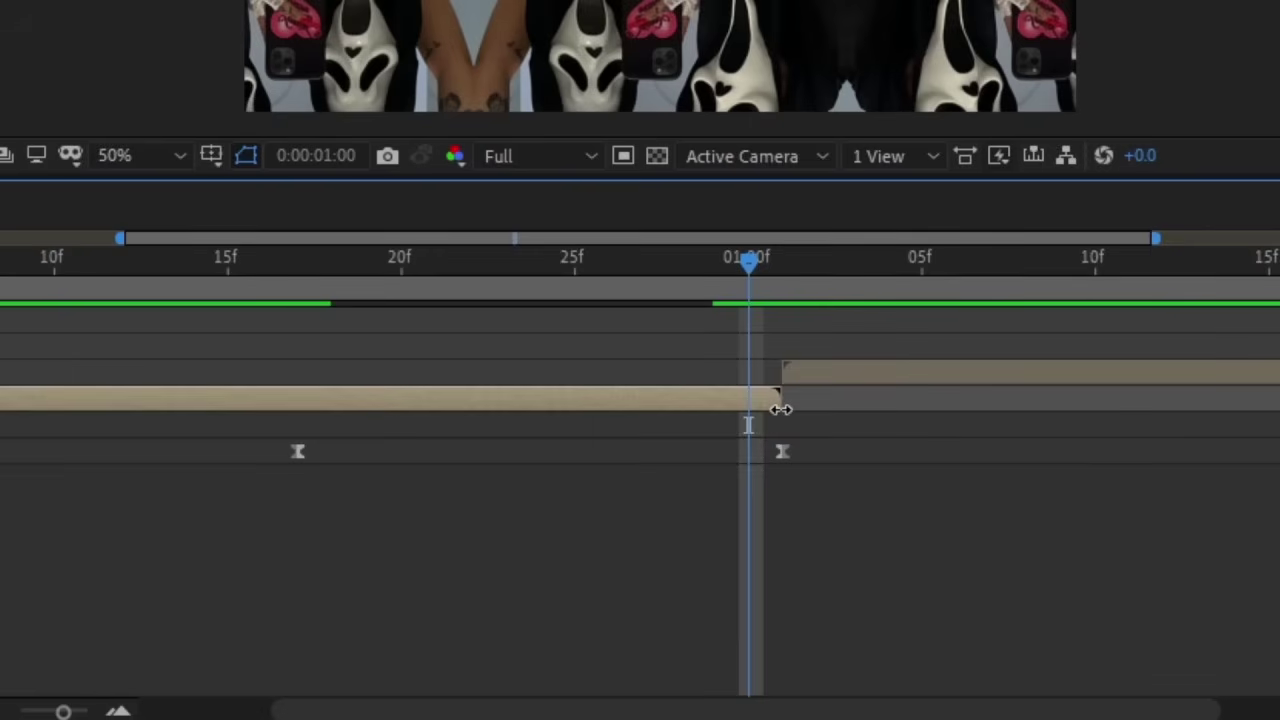
left_click_drag(757, 285, 780, 286)
left_click(808, 371)
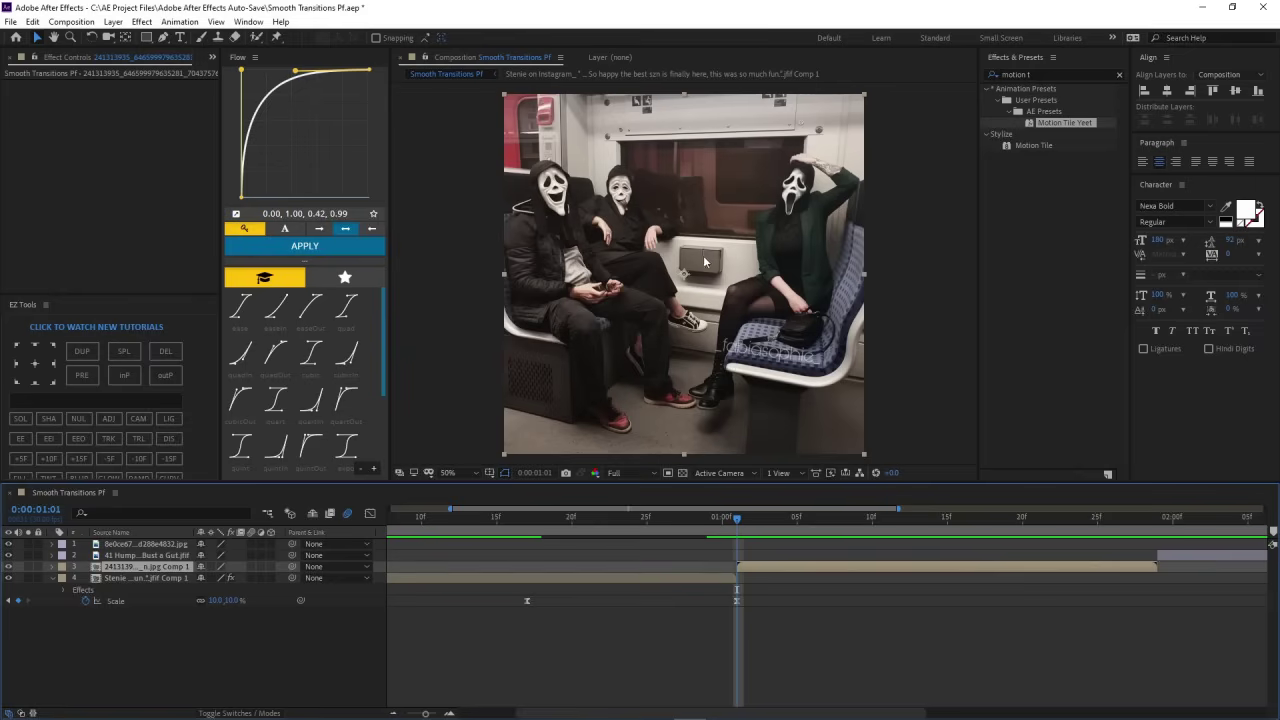
left_click(727, 524)
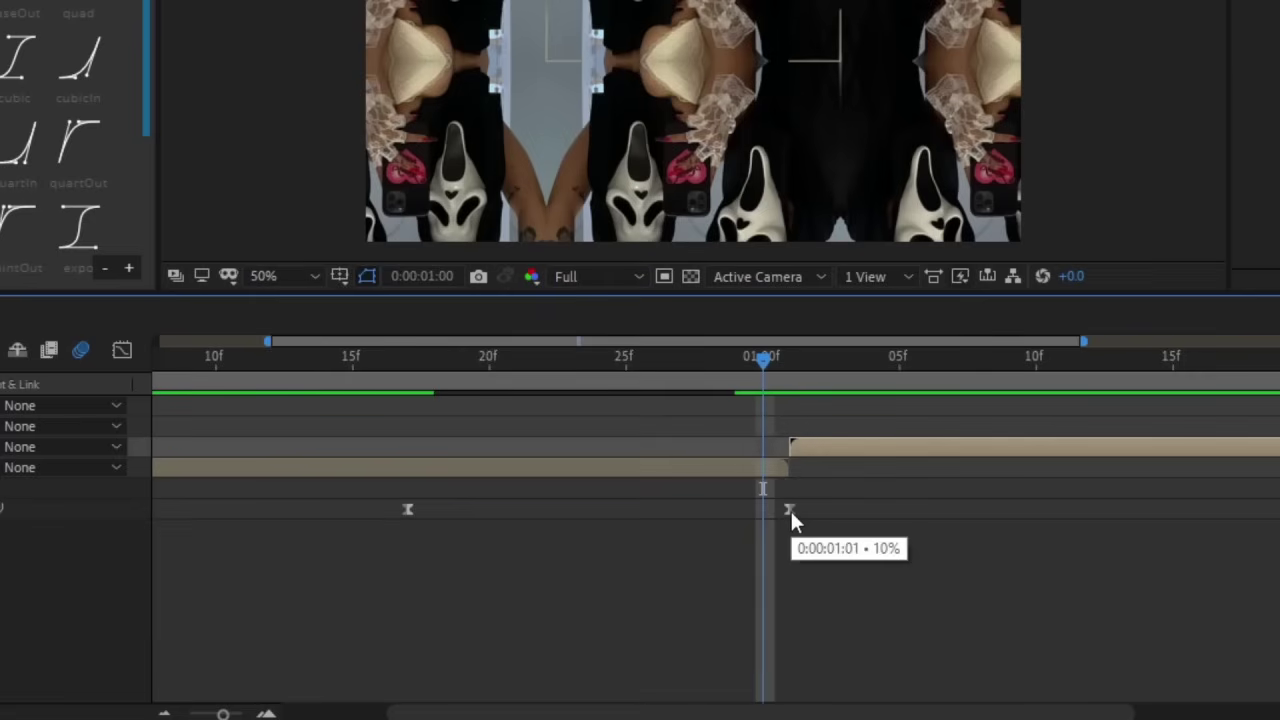
Move the last scale keyframe to 0:00:01:00, inspect the final frame, and return the keyframe to 0:00:01:01
left_click_drag(791, 511, 762, 510)
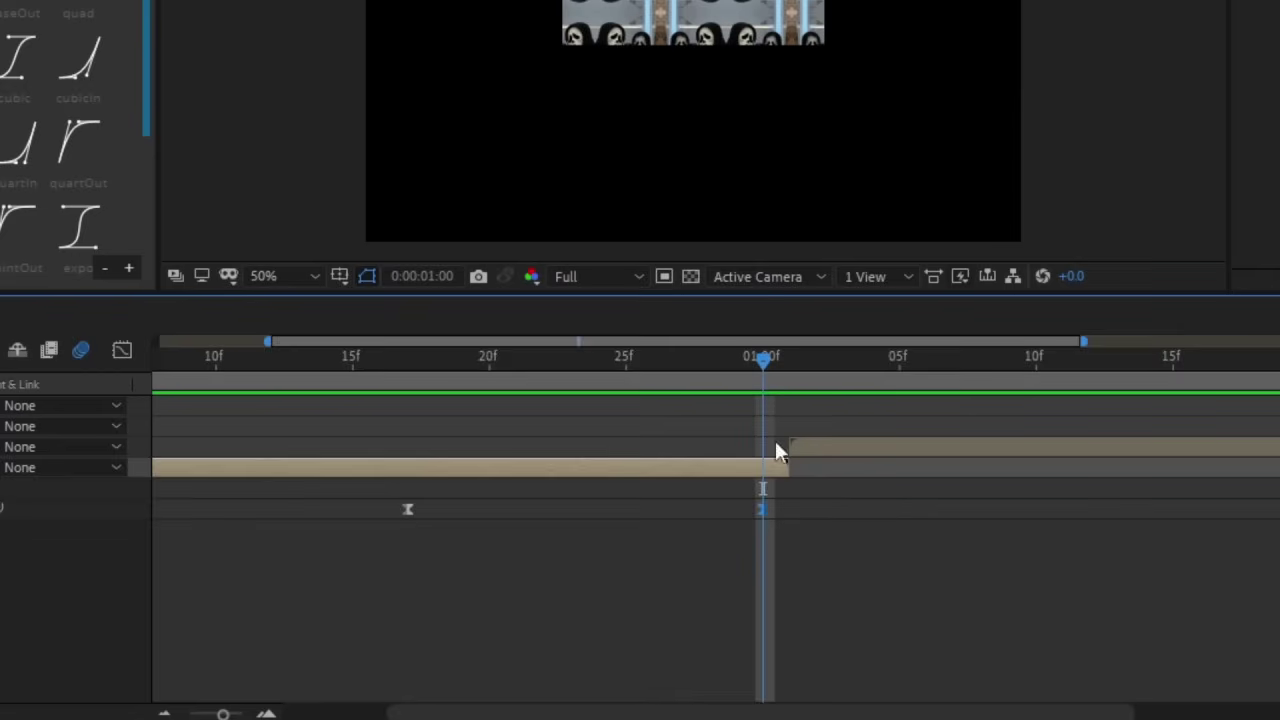
left_click_drag(760, 366, 793, 404)
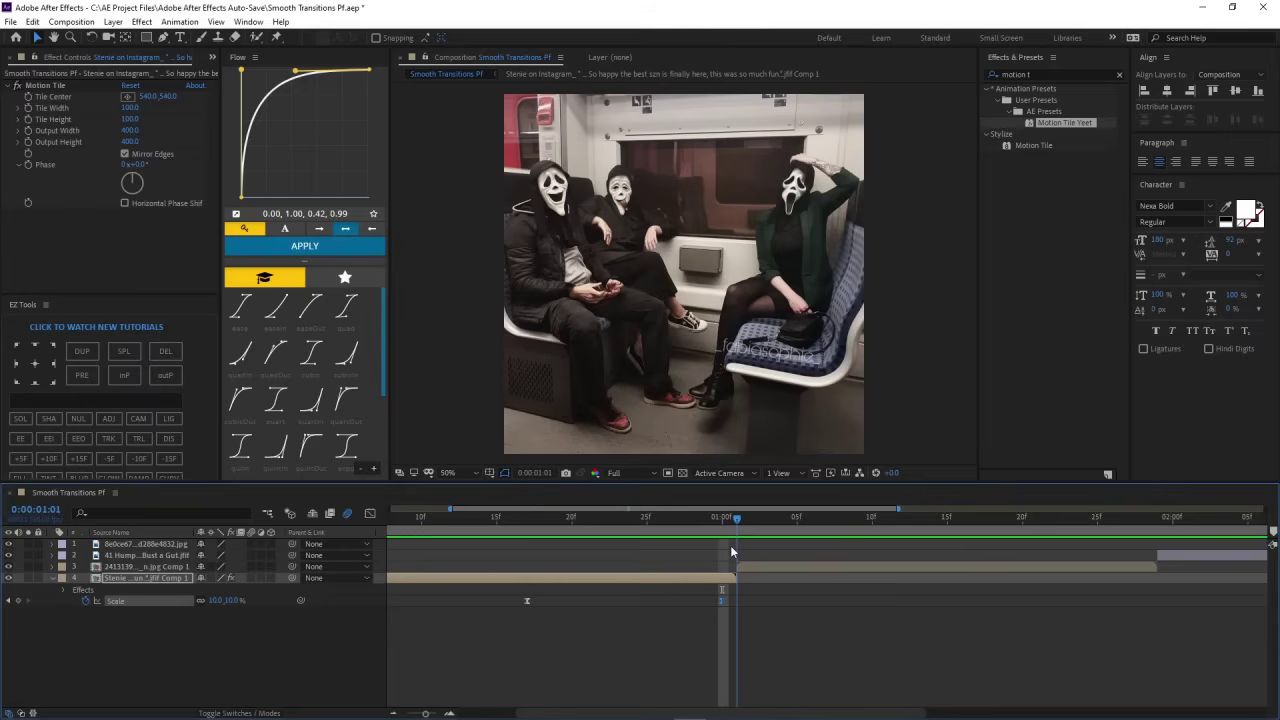
key("Page_Up")
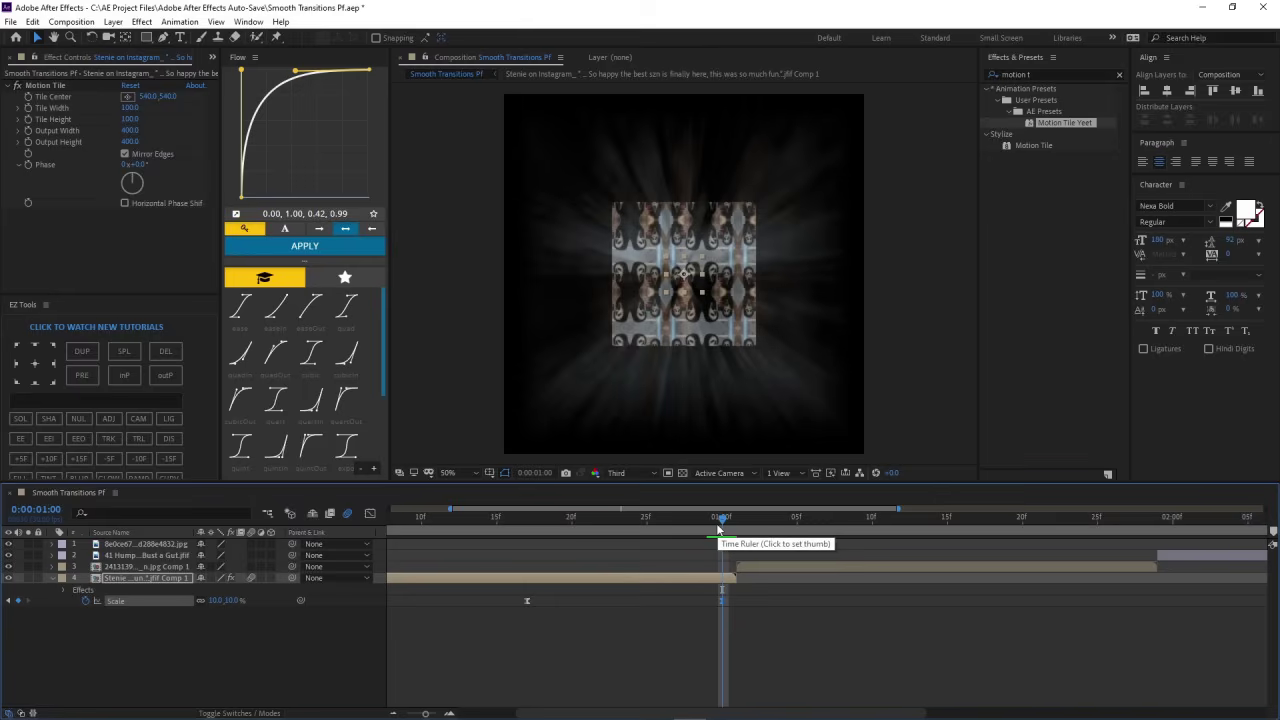
left_click_drag(717, 527, 722, 557)
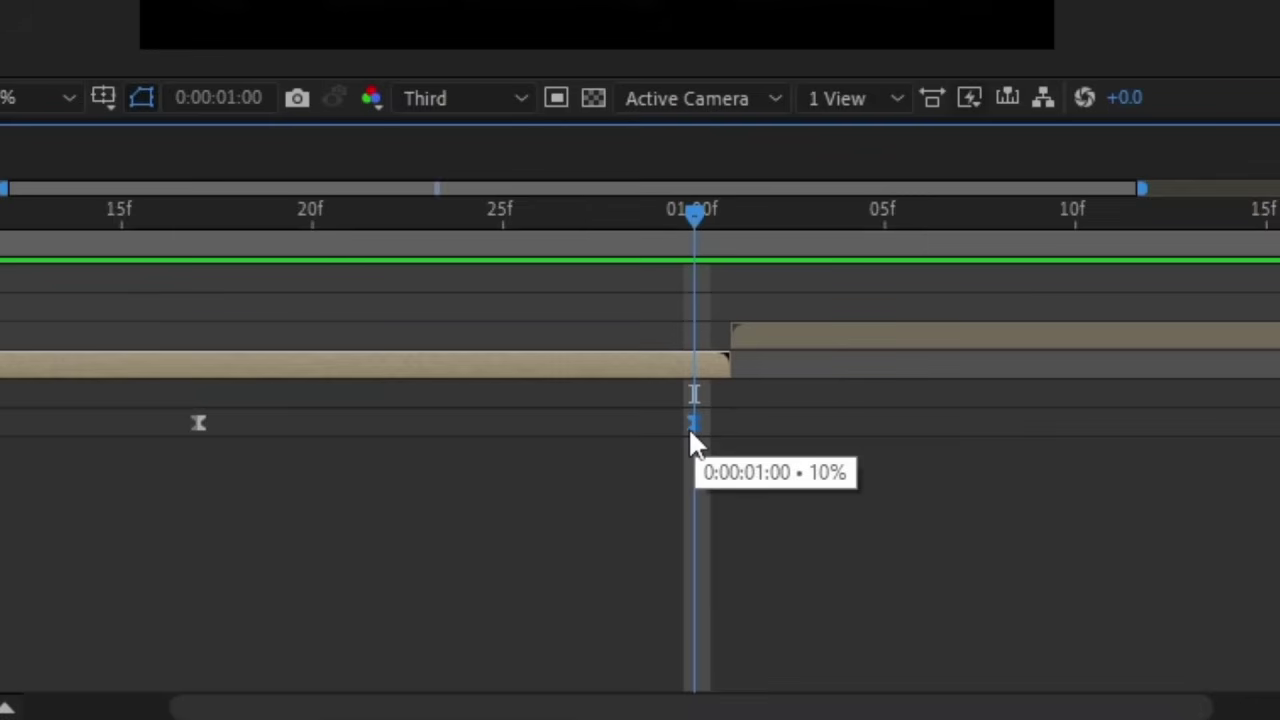
left_click_drag(690, 430, 729, 433)
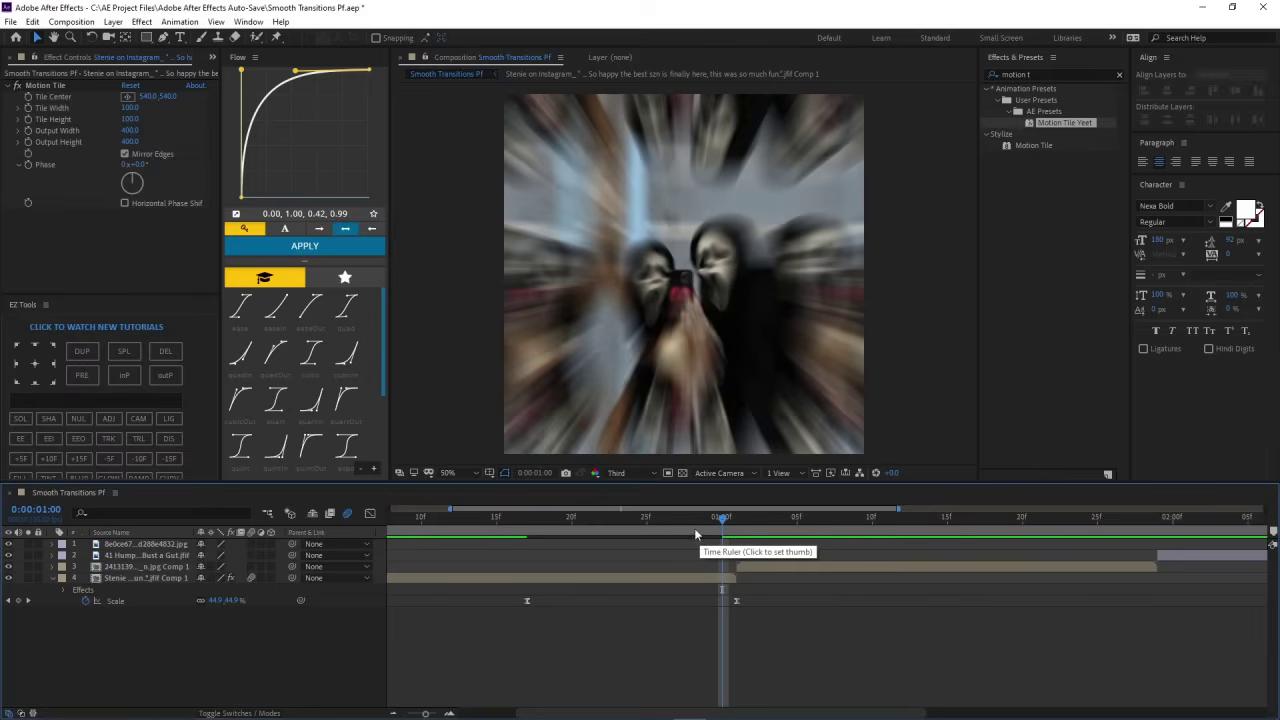
Set the scale of layer 4 to -78% at the 0:00:01:01 keyframe
left_click(740, 531)
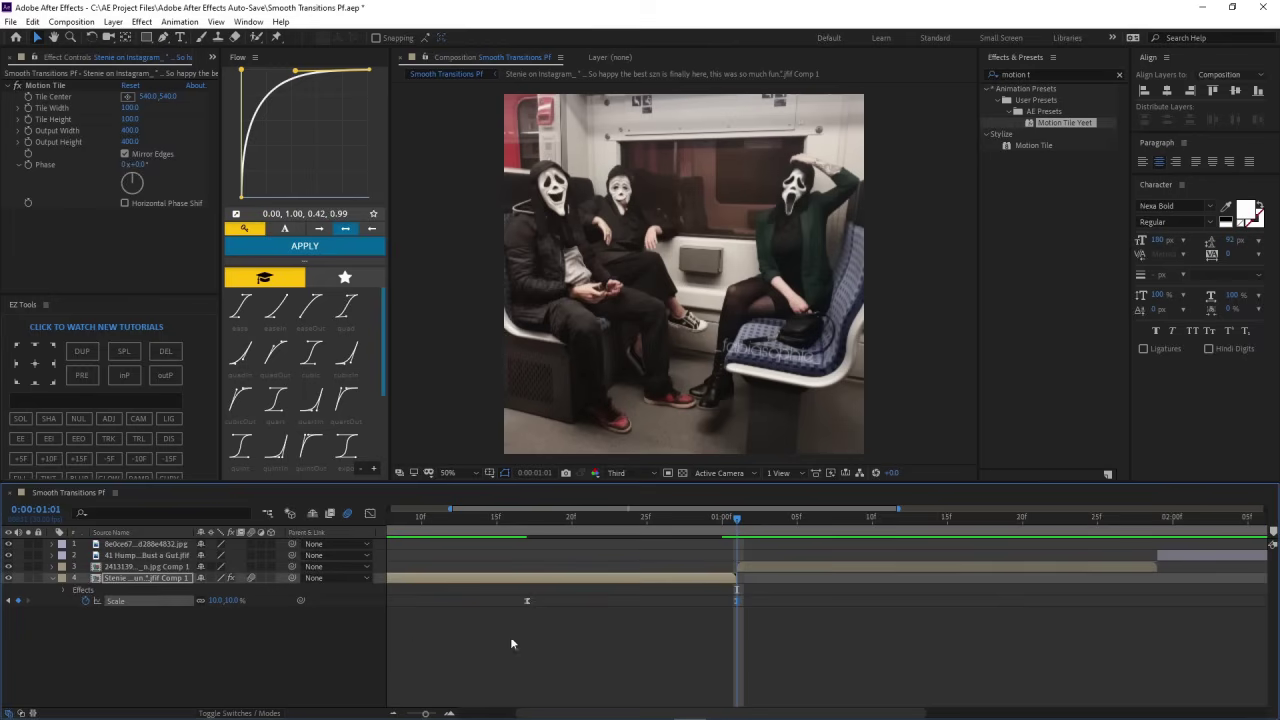
left_click_drag(208, 601, 200, 611)
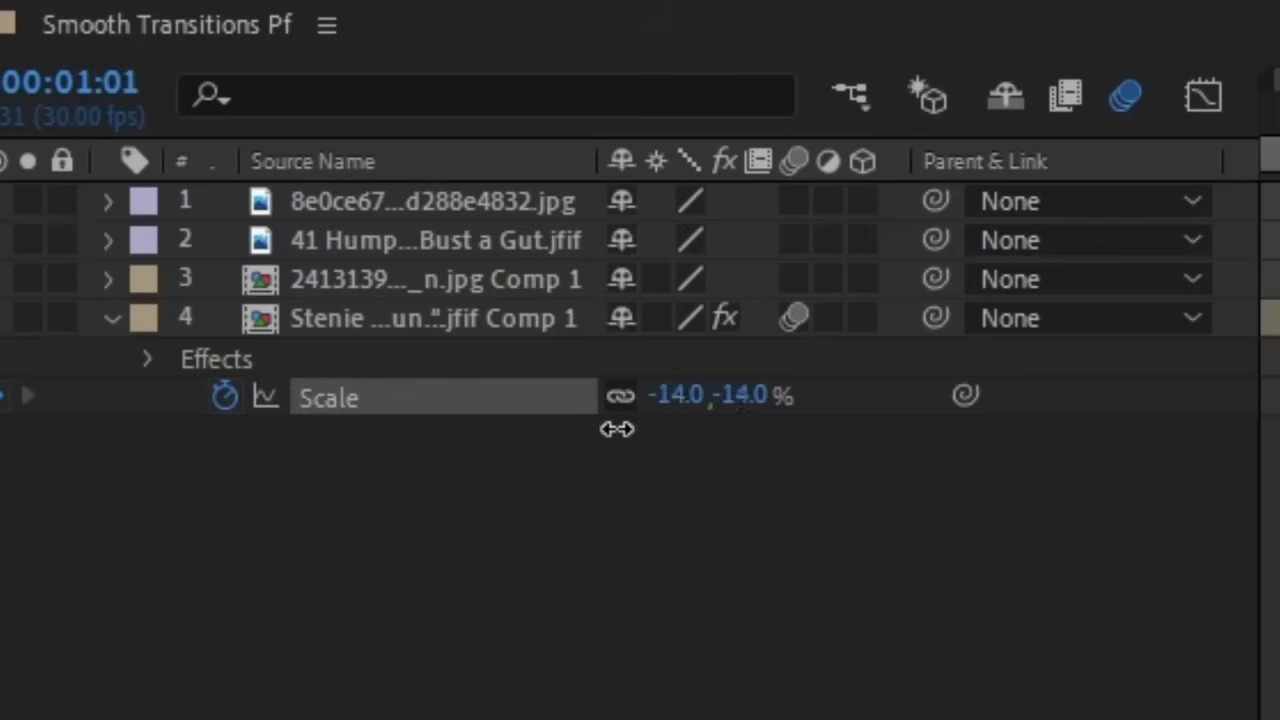
left_click_drag(564, 445, 568, 445)
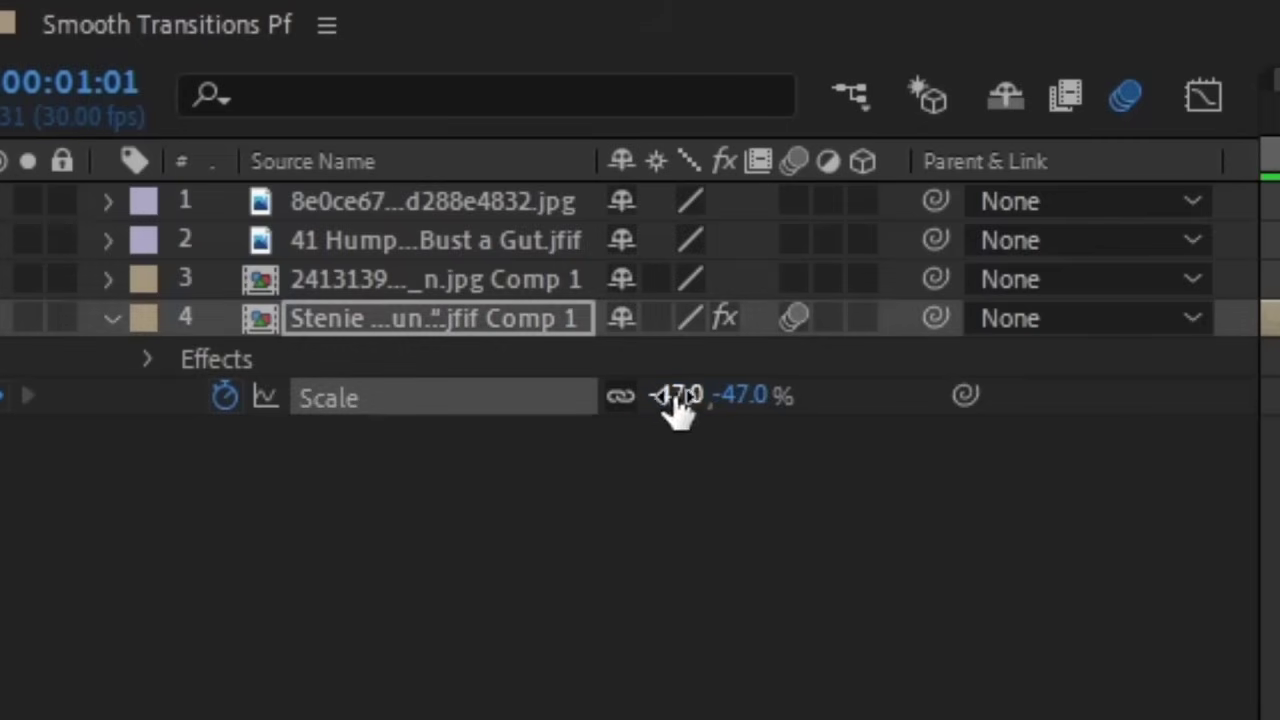
left_click_drag(666, 425, 669, 448)
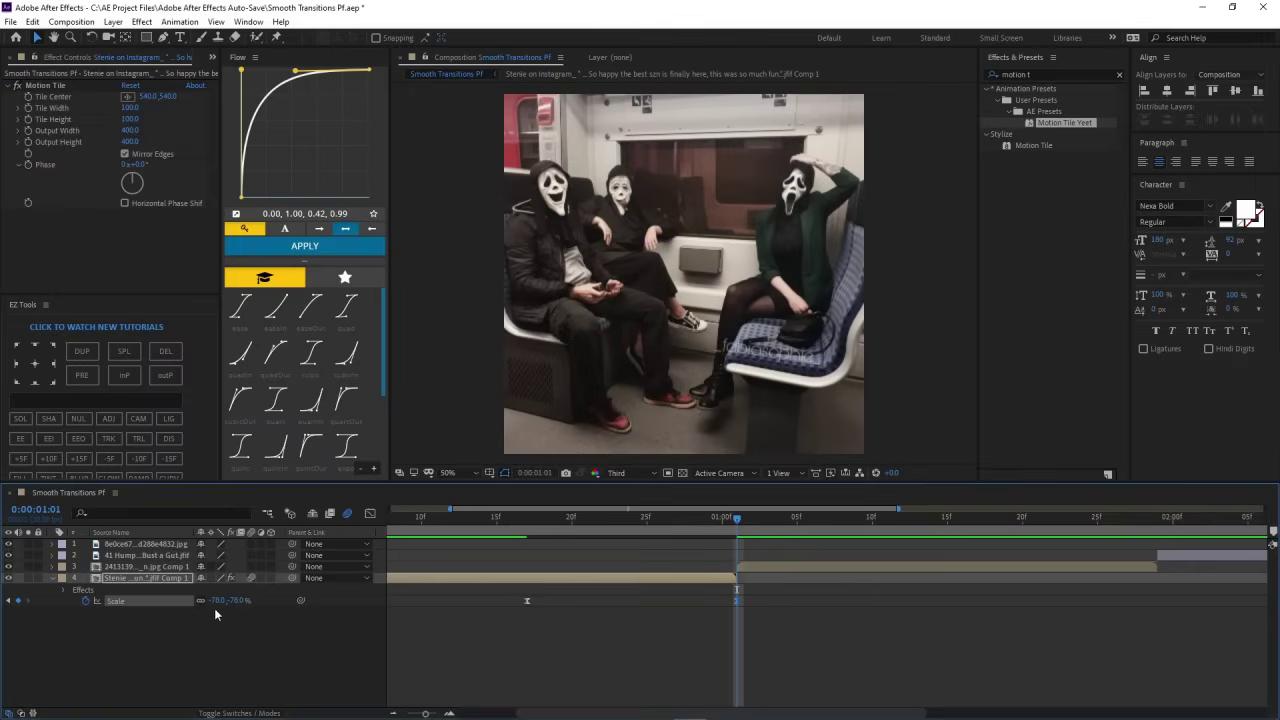
left_click(525, 525)
left_click(738, 524)
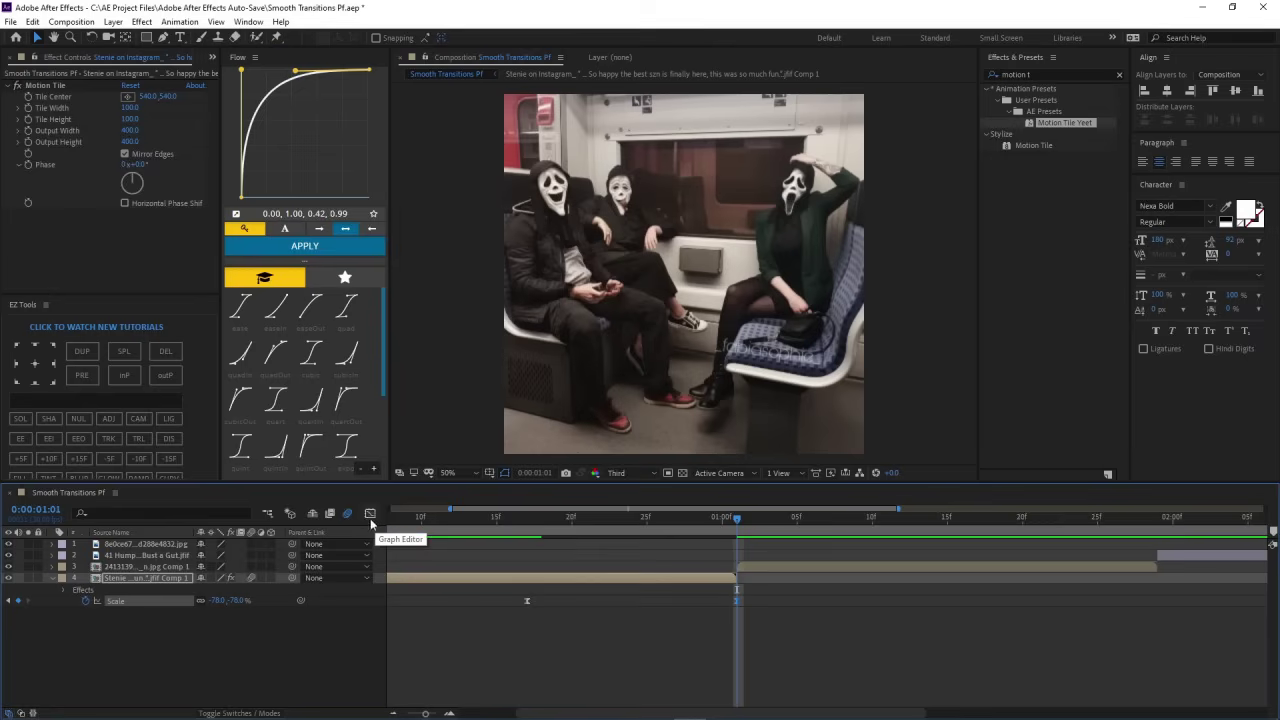
Steepen the end of the scale value curve, lengthen the first keyframe's ease handle, and preview the transition
left_click(1063, 140)
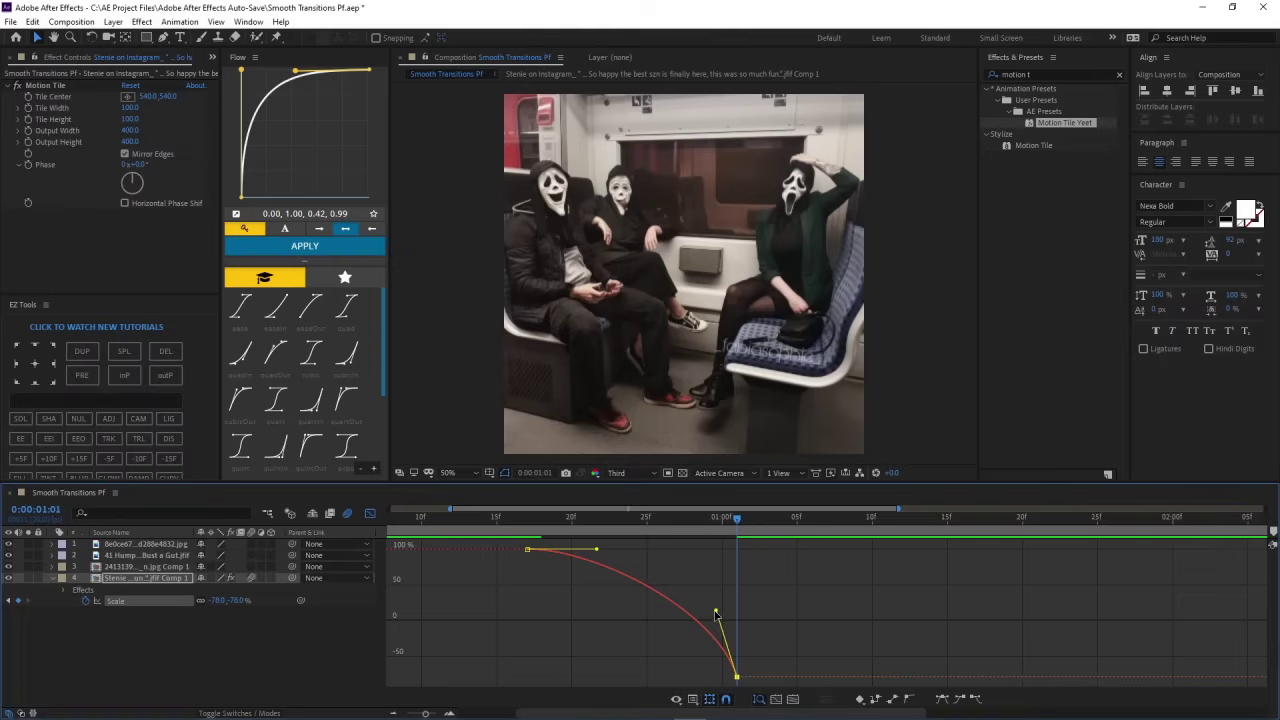
left_click_drag(717, 612, 736, 551)
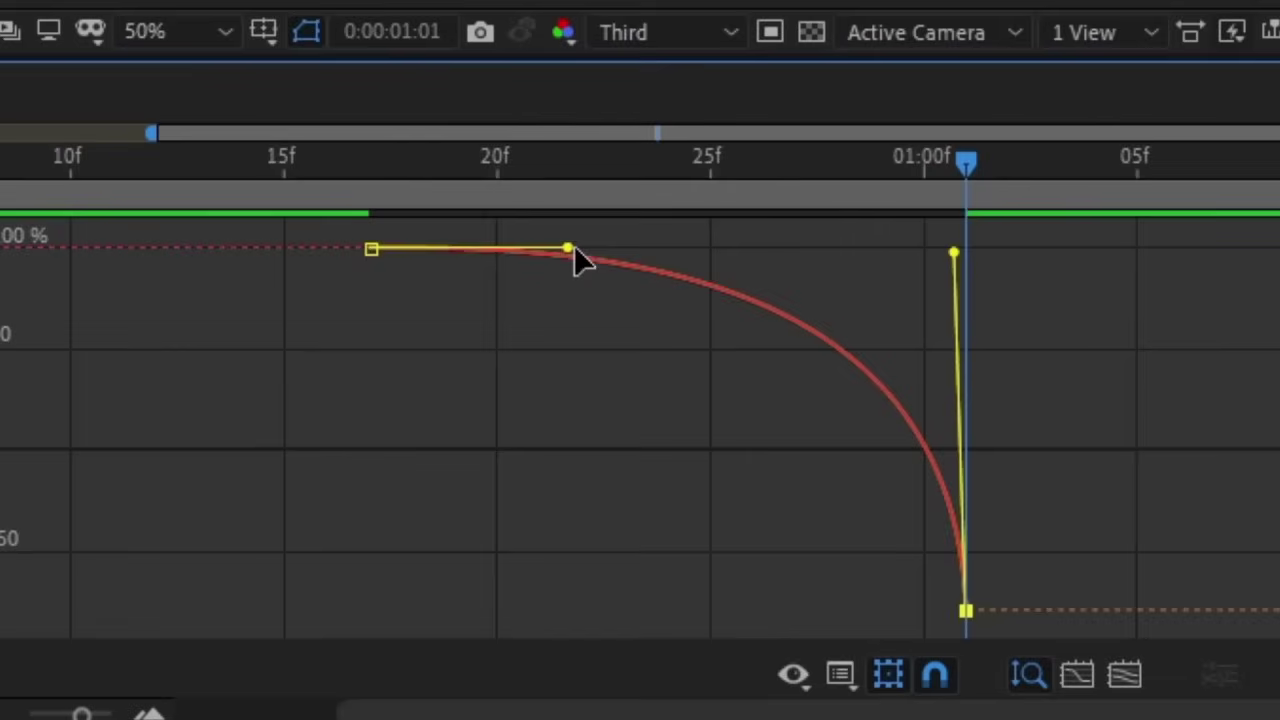
left_click_drag(597, 550, 636, 556)
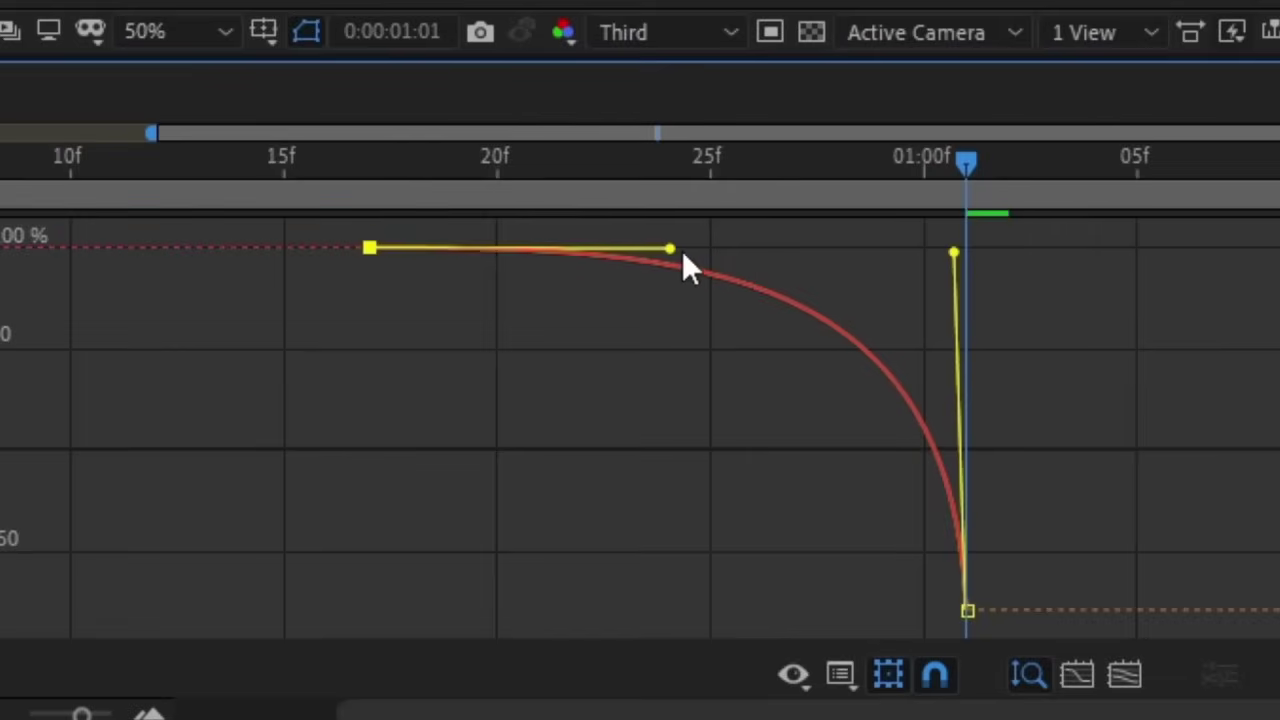
left_click_drag(681, 257, 716, 268)
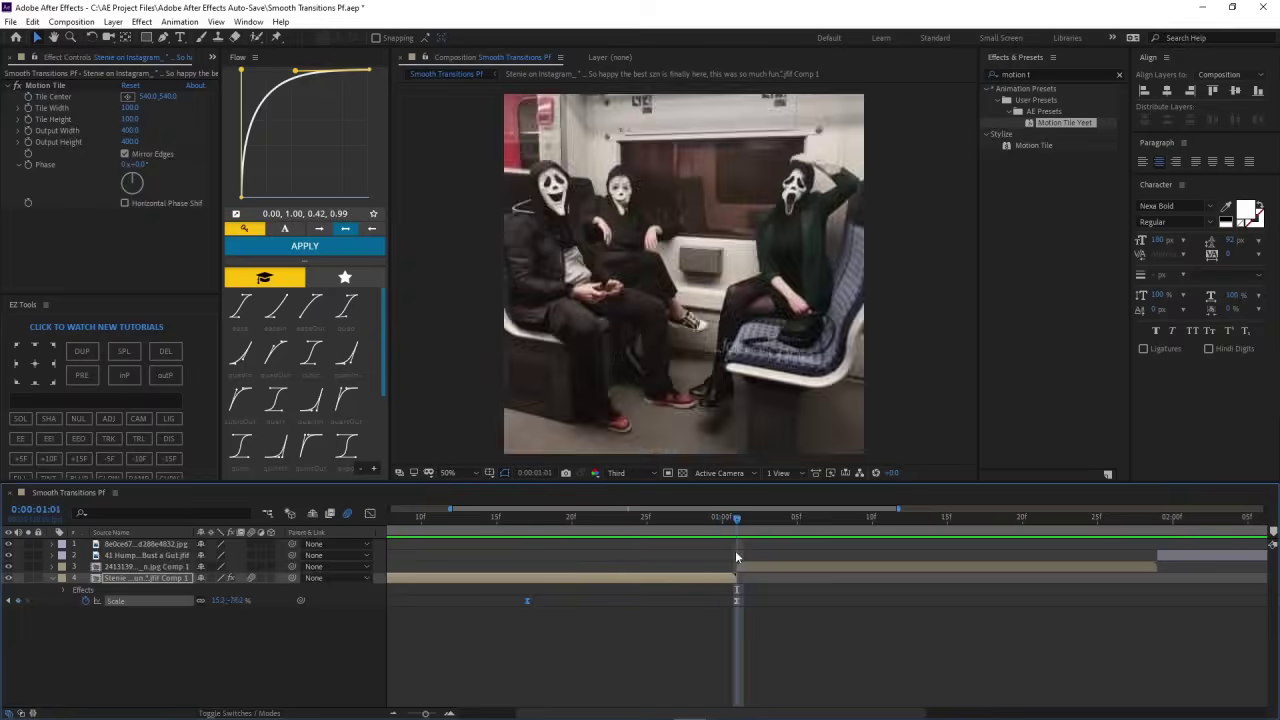
mouse_move(736, 557)
left_mouse_down()
mouse_move(576, 558)
mouse_move(729, 546)
left_mouse_up()
key("space")
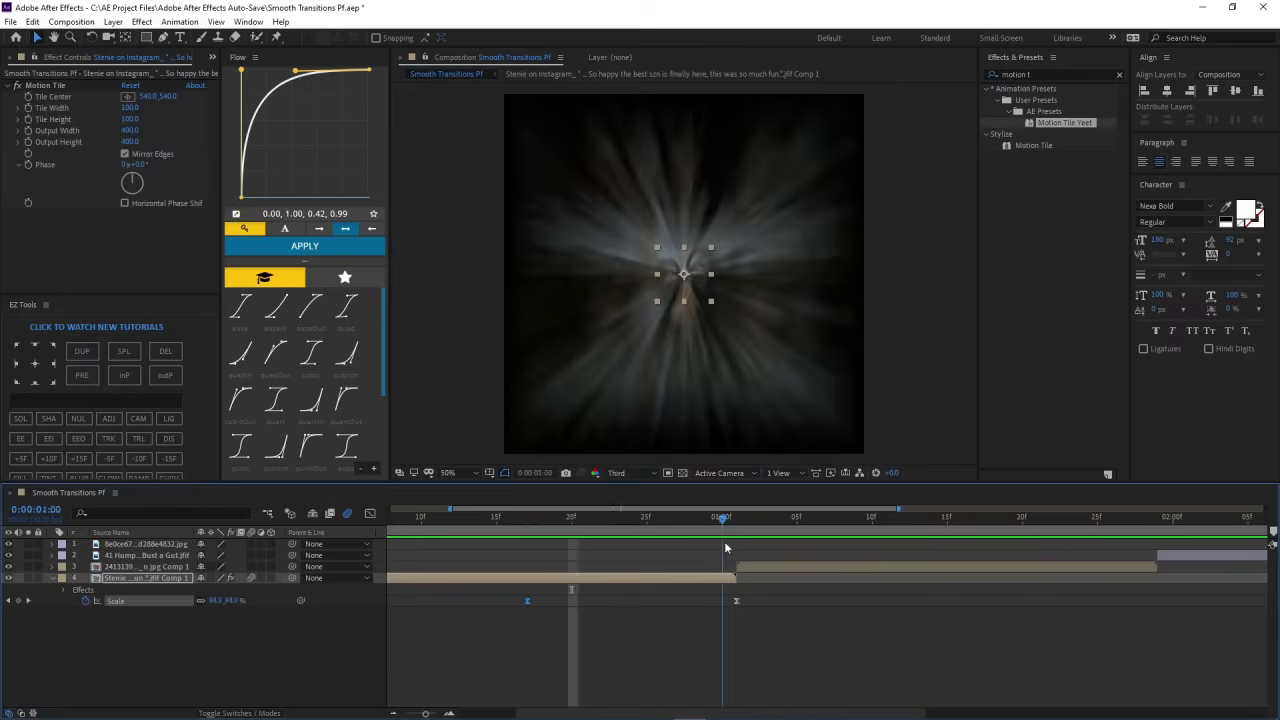
key("space")
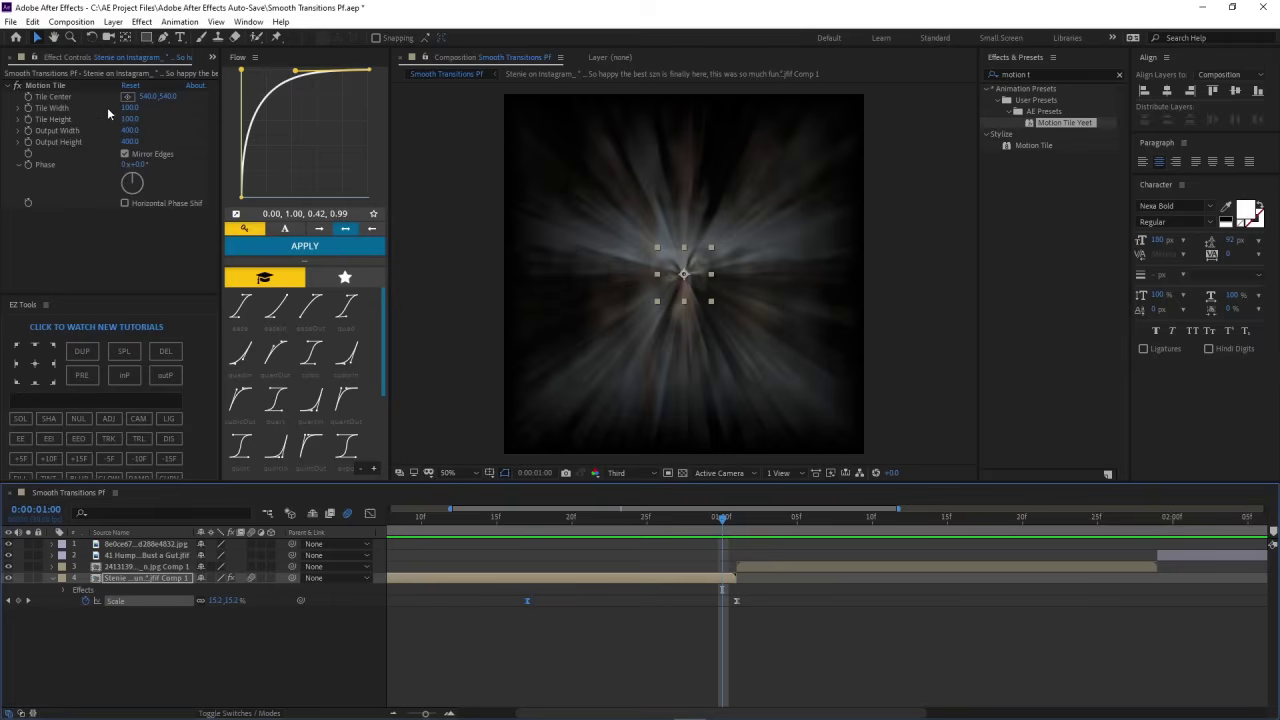
Set the Motion Tile's output width and output height to 900 on layer 4, and preview the zoom-out
left_click(133, 130)
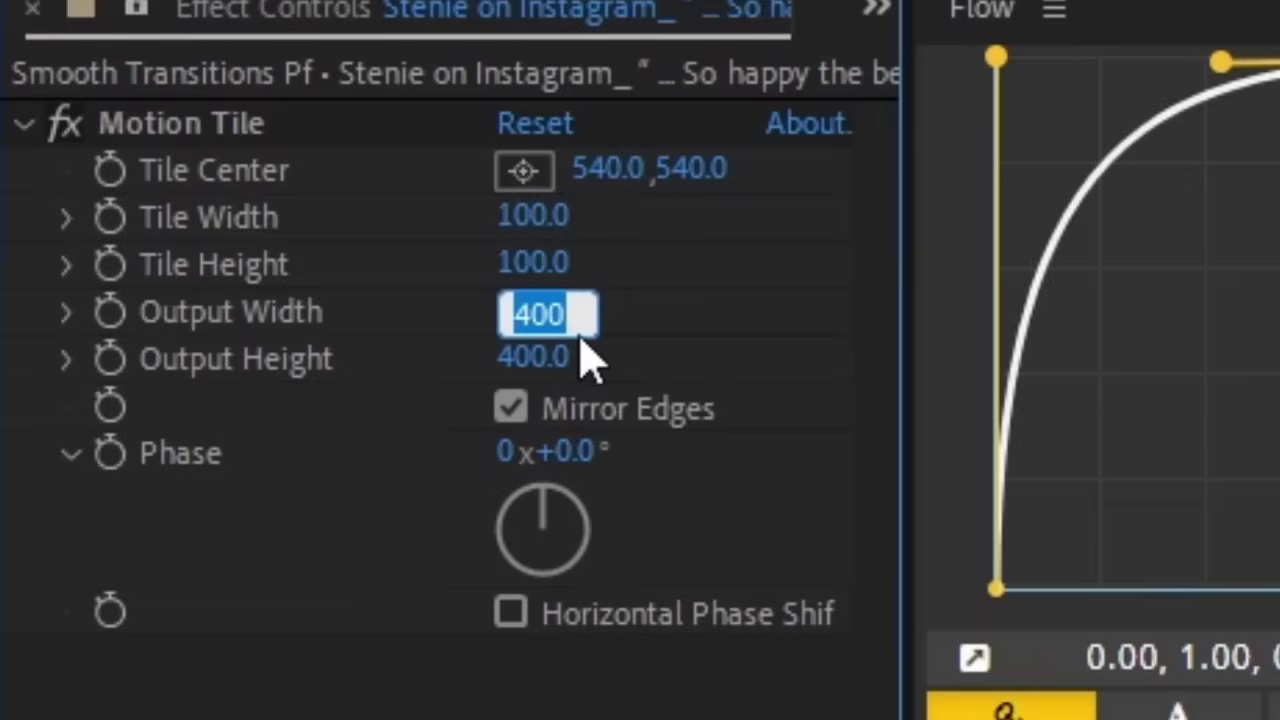
type("900")
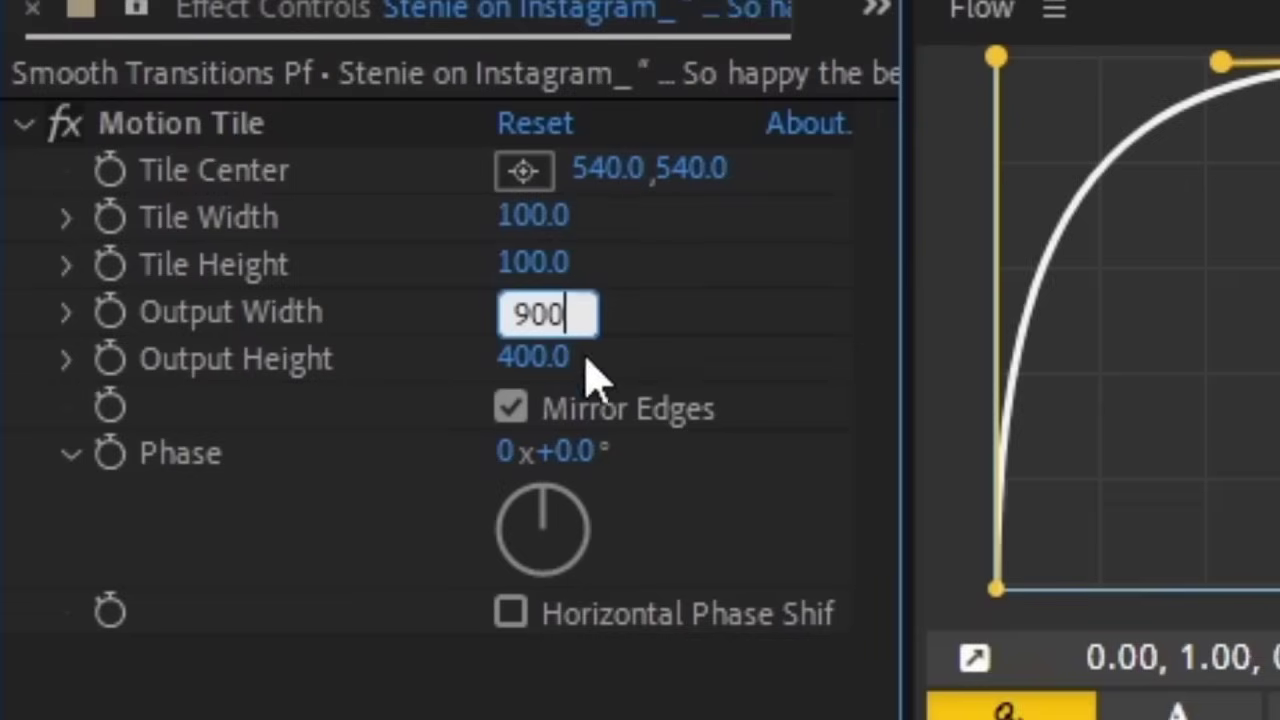
left_click(580, 362)
type("900")
key("Return")
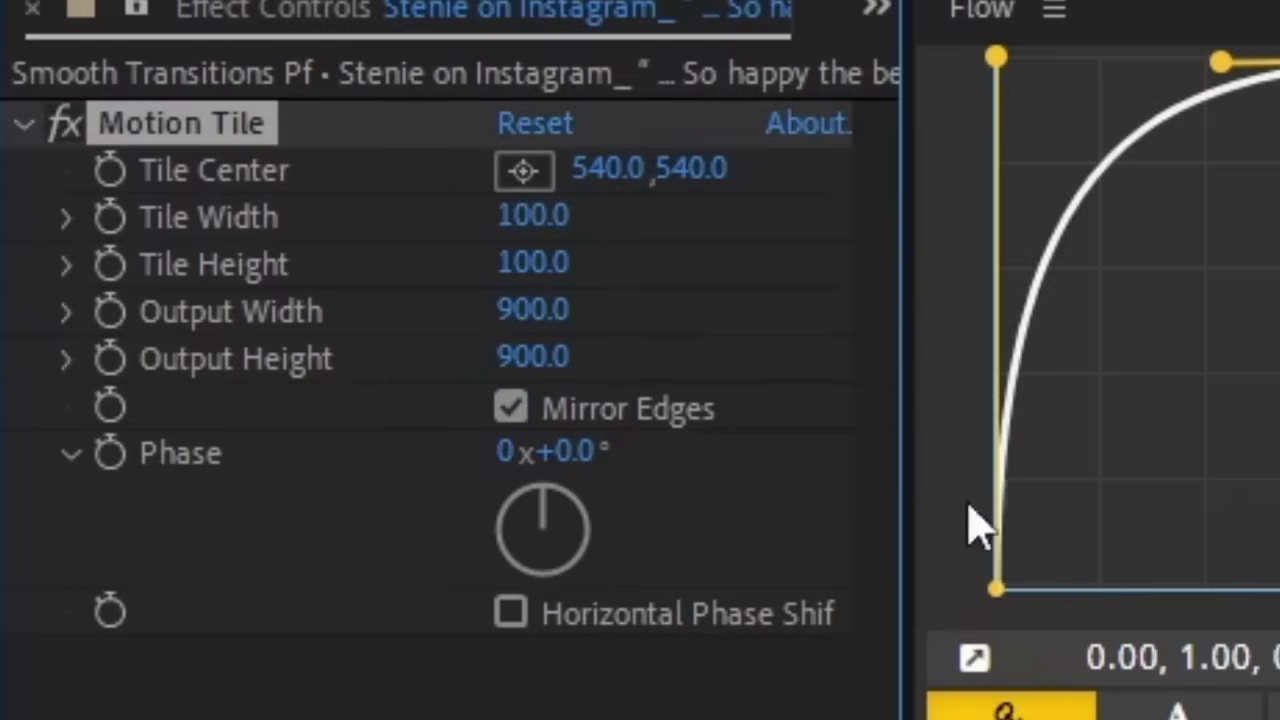
left_click_drag(723, 518, 632, 539)
key("space")
key("space")
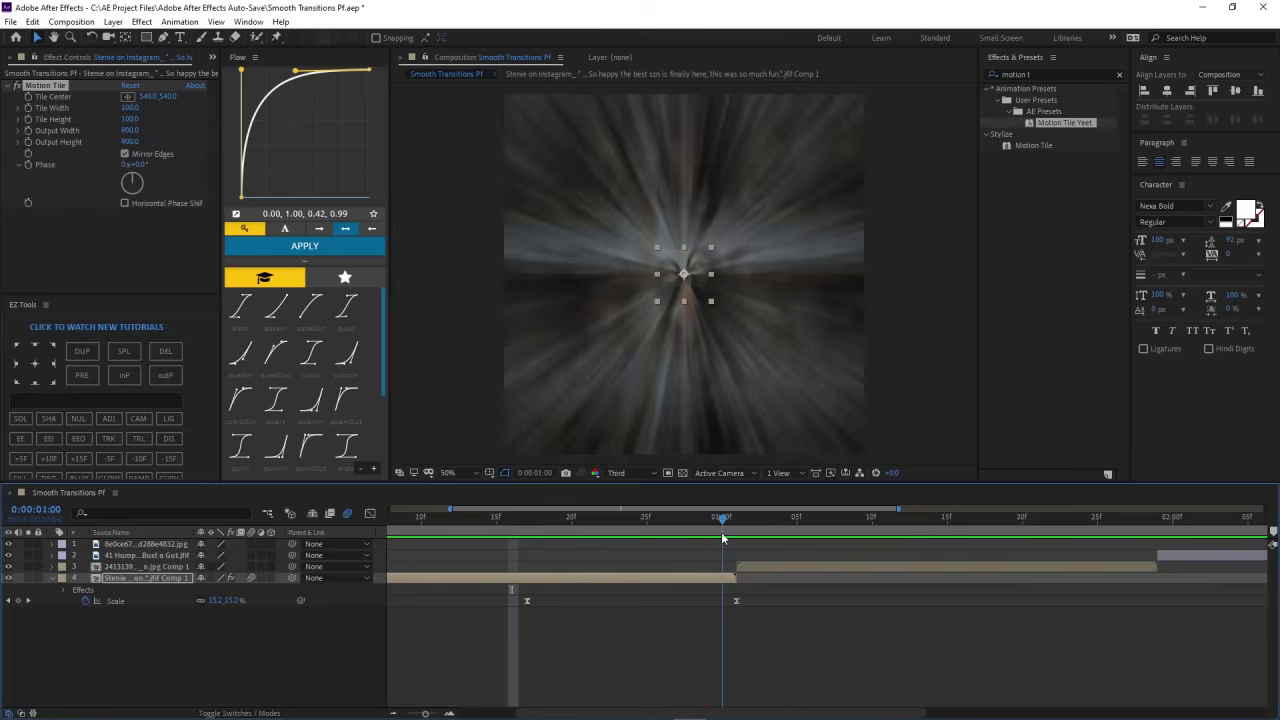
left_click(653, 393)
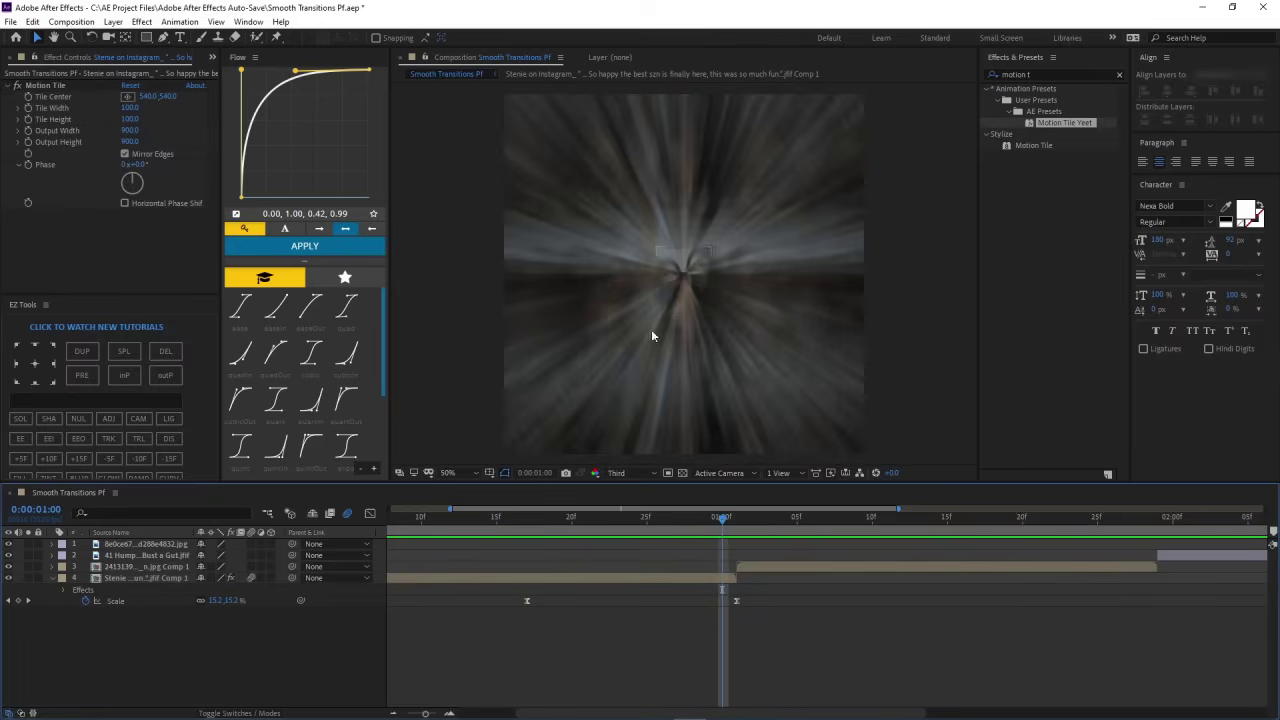
Keyframe the scale of layer 3 from 1095% at 0:00:01:01 to 100% at 0:00:01:16, and preview it
key("Page_Down")
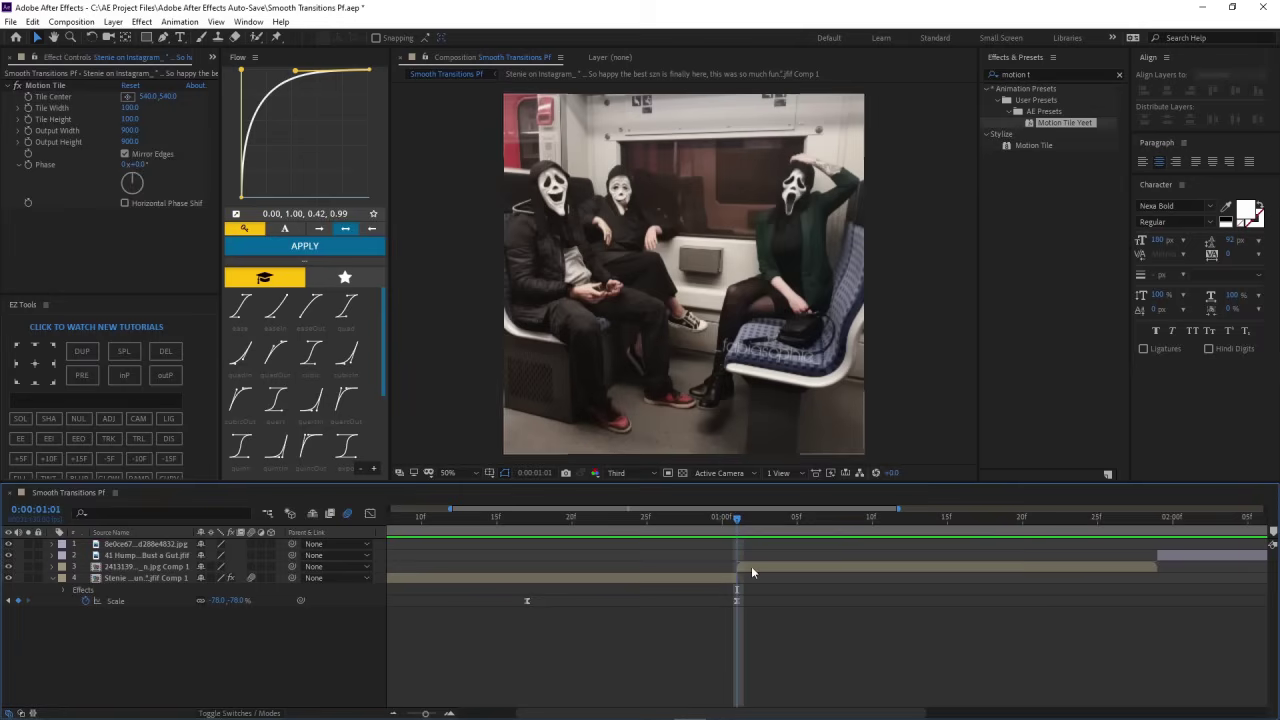
left_click(757, 566)
key("s")
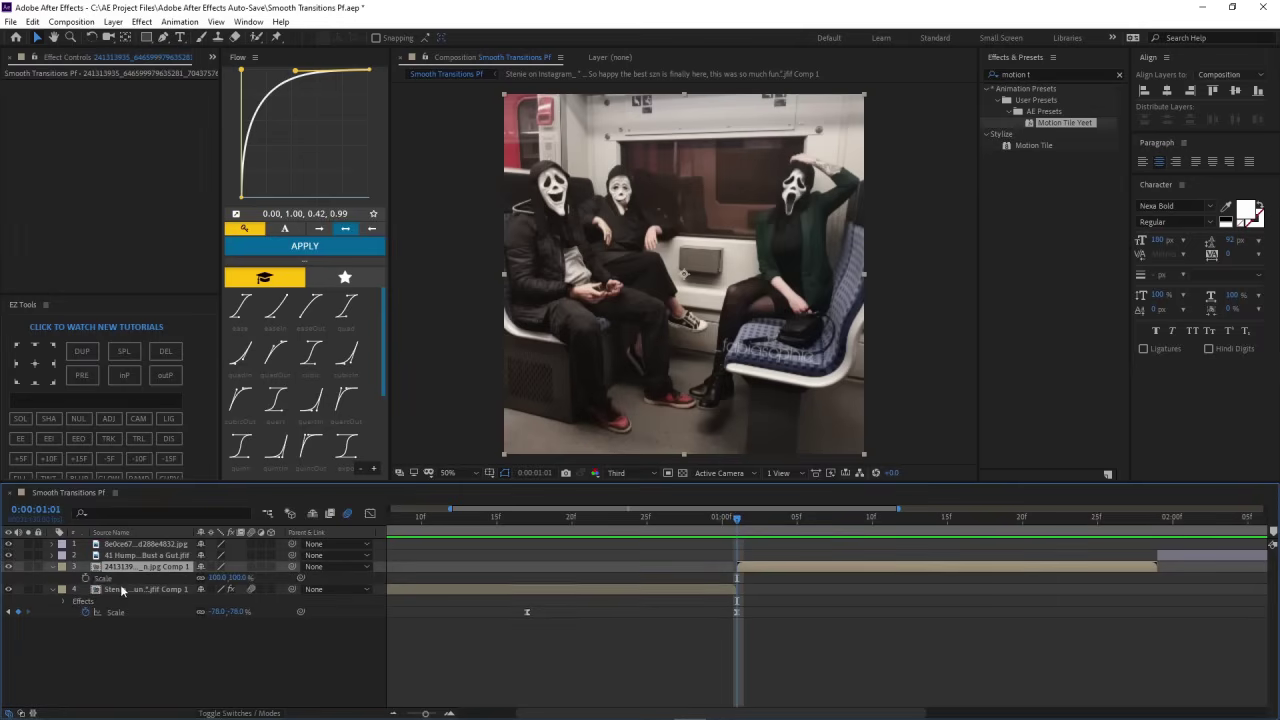
left_click(86, 579)
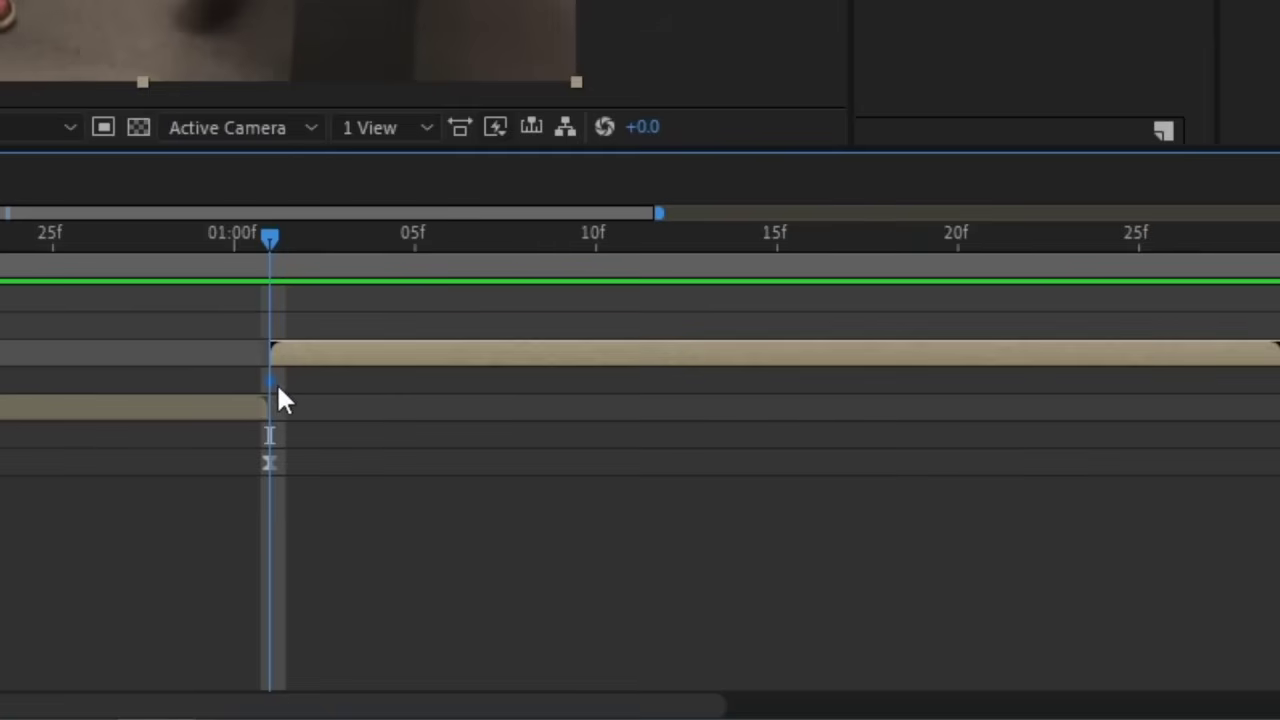
left_click_drag(278, 390, 818, 402)
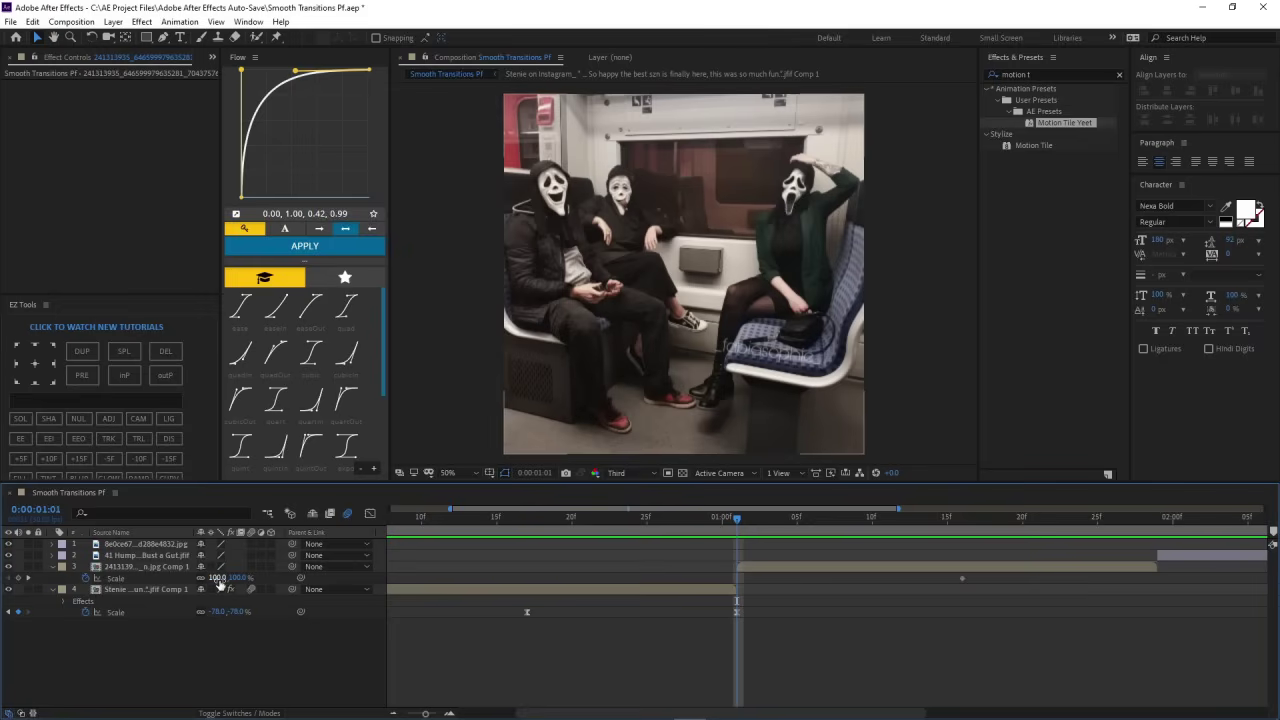
left_click_drag(219, 583, 904, 581)
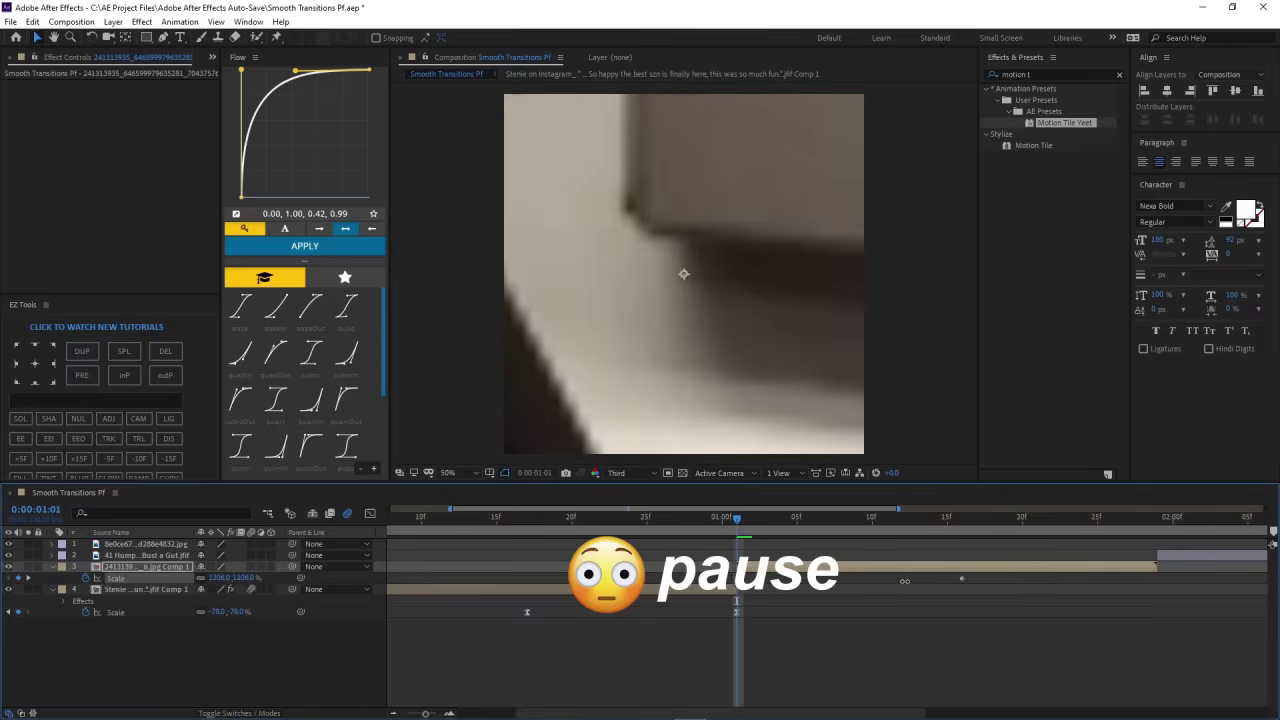
key("space")
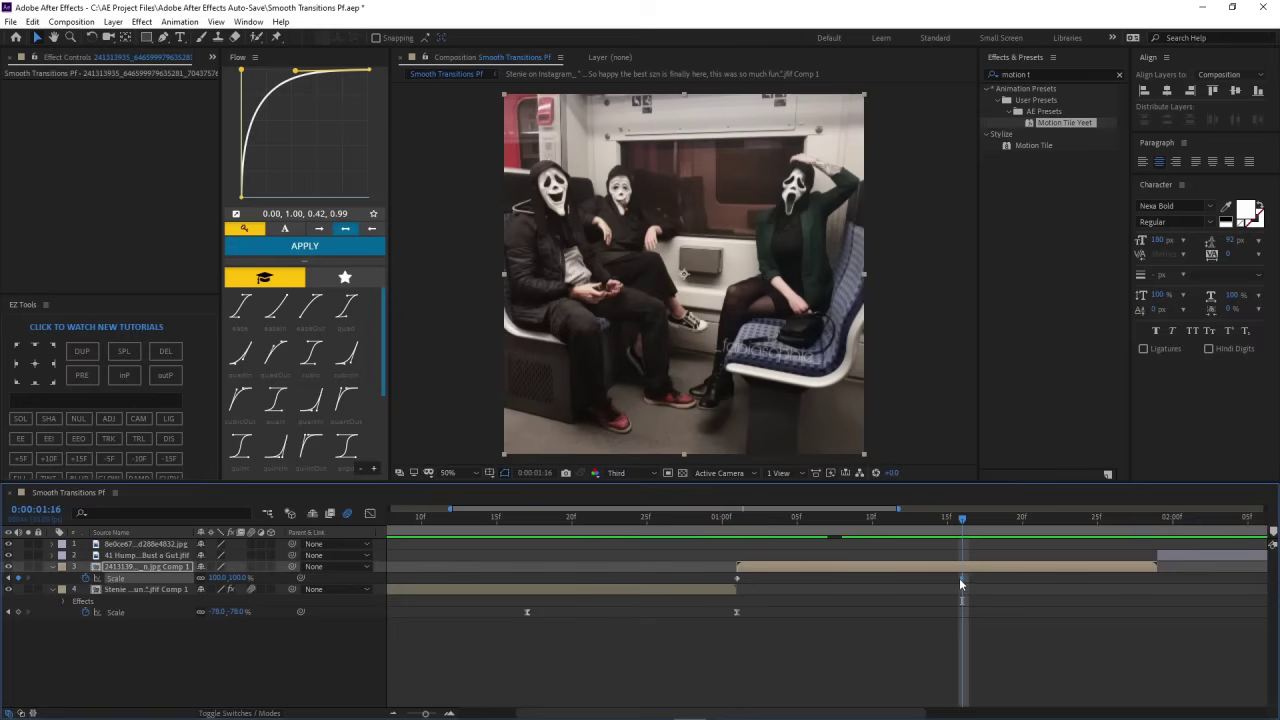
key("space")
key("space")
left_click_drag(978, 576, 695, 585)
key("F9")
left_click(753, 579)
key("ctrl+z")
right_click(960, 579)
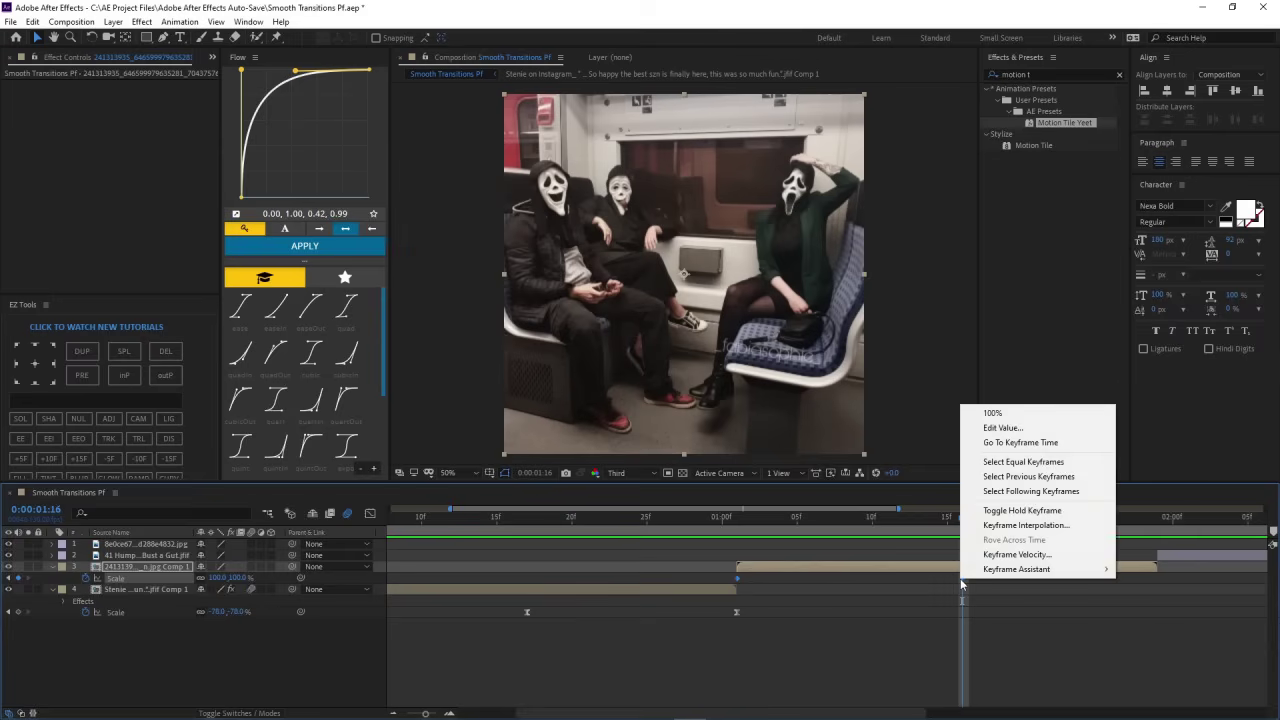
left_click(901, 585)
Apply Easy Ease to both scale keyframes of layer 3
left_click_drag(976, 577, 702, 580)
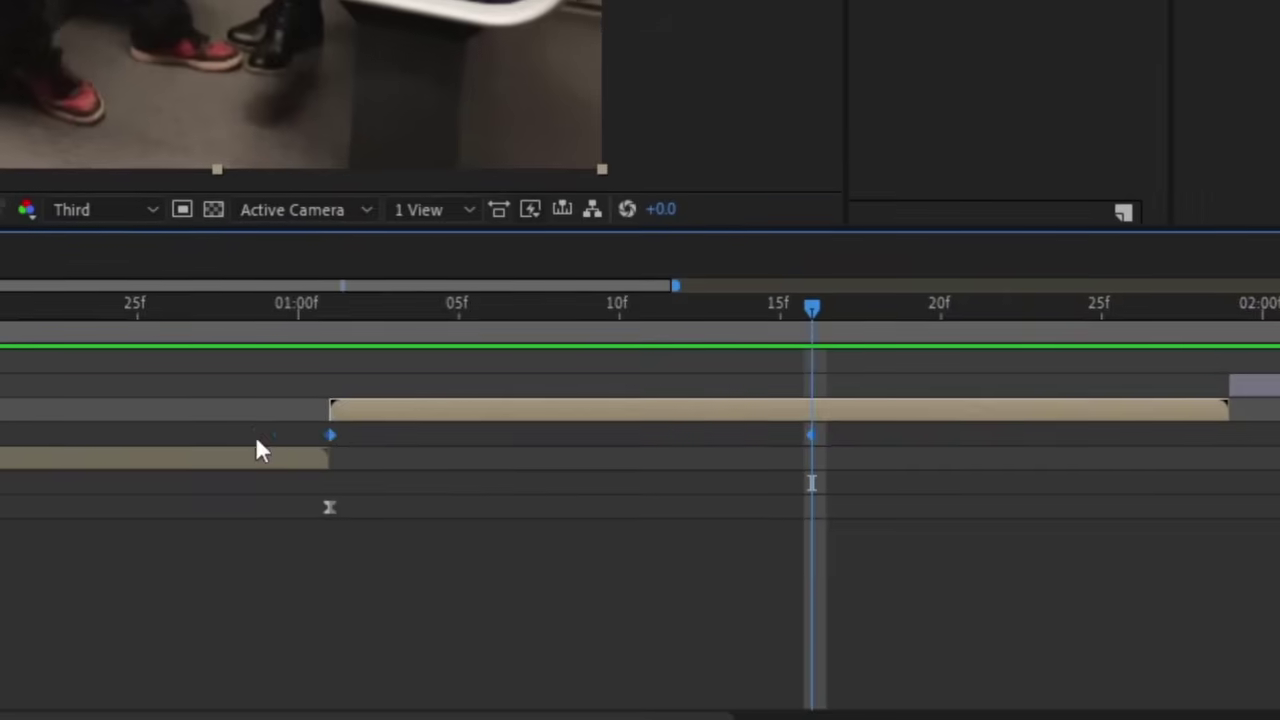
right_click(330, 435)
mouse_move(435, 424)
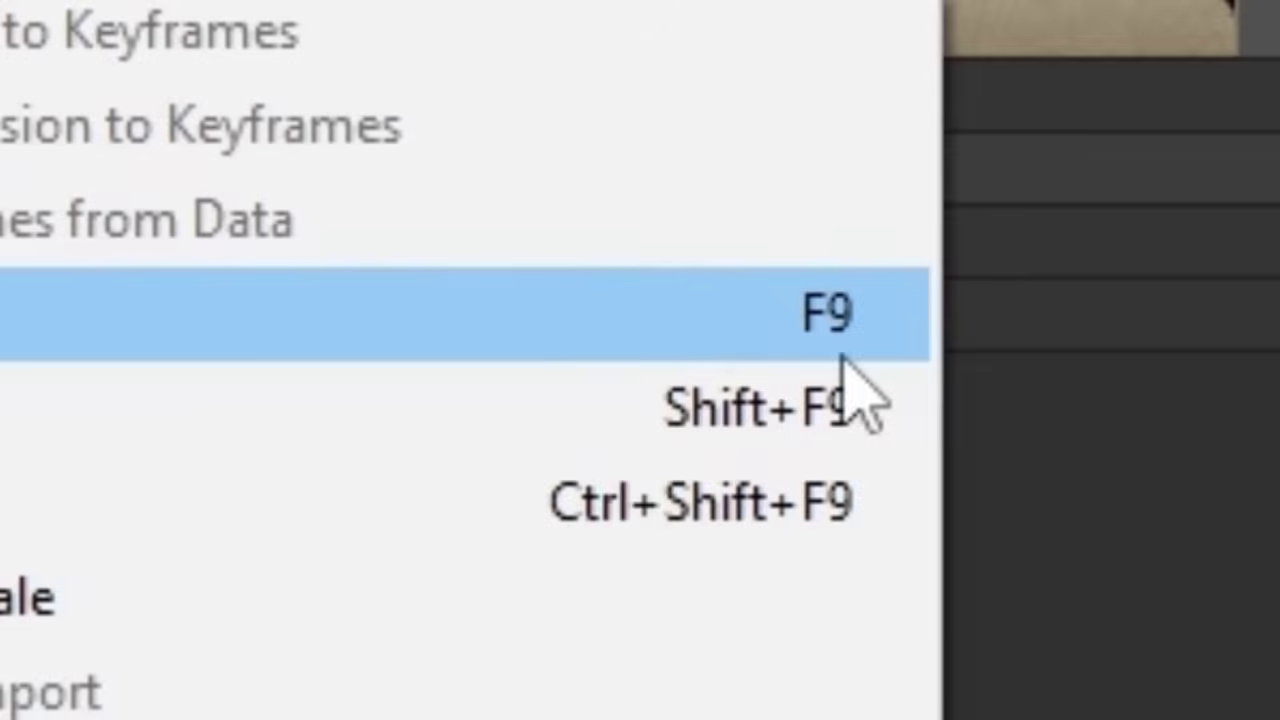
left_click(286, 343)
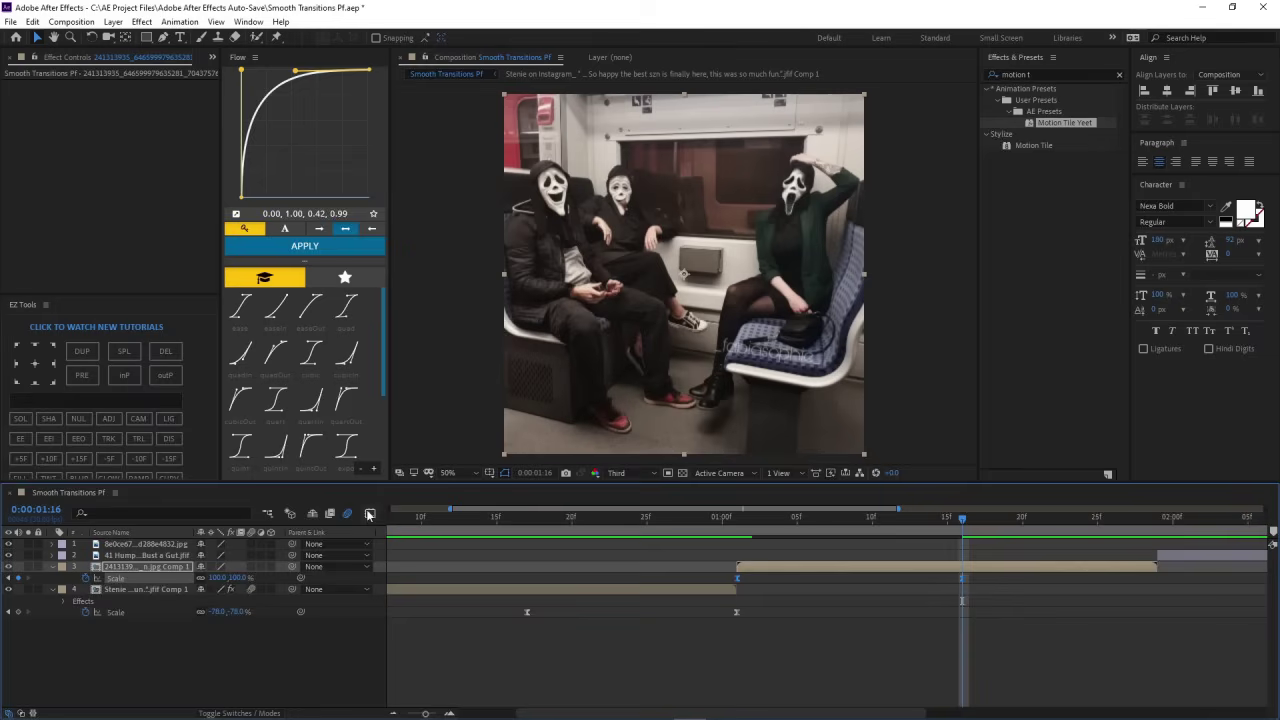
Steepen the start of layer 3's scale value curve and lengthen the last keyframe's ease handle toward the first keyframe
left_click(370, 513)
left_click(797, 564)
left_click_drag(813, 553, 660, 671)
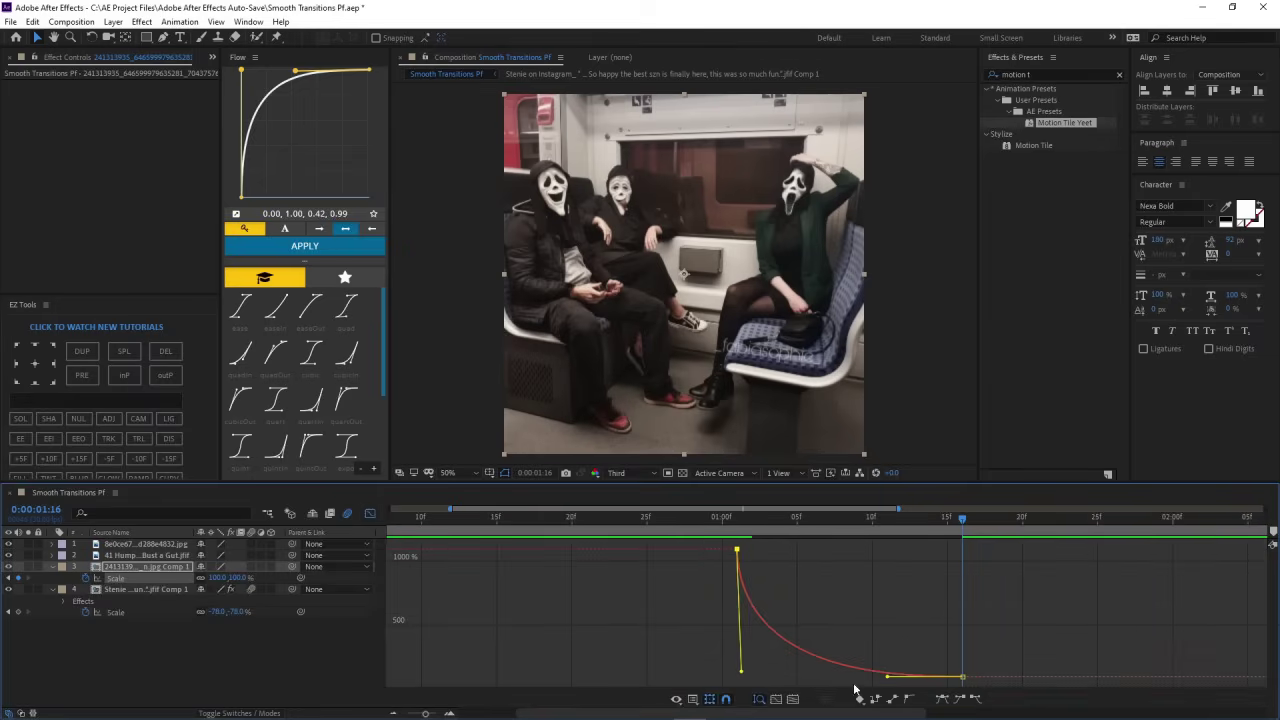
left_click_drag(887, 678, 756, 684)
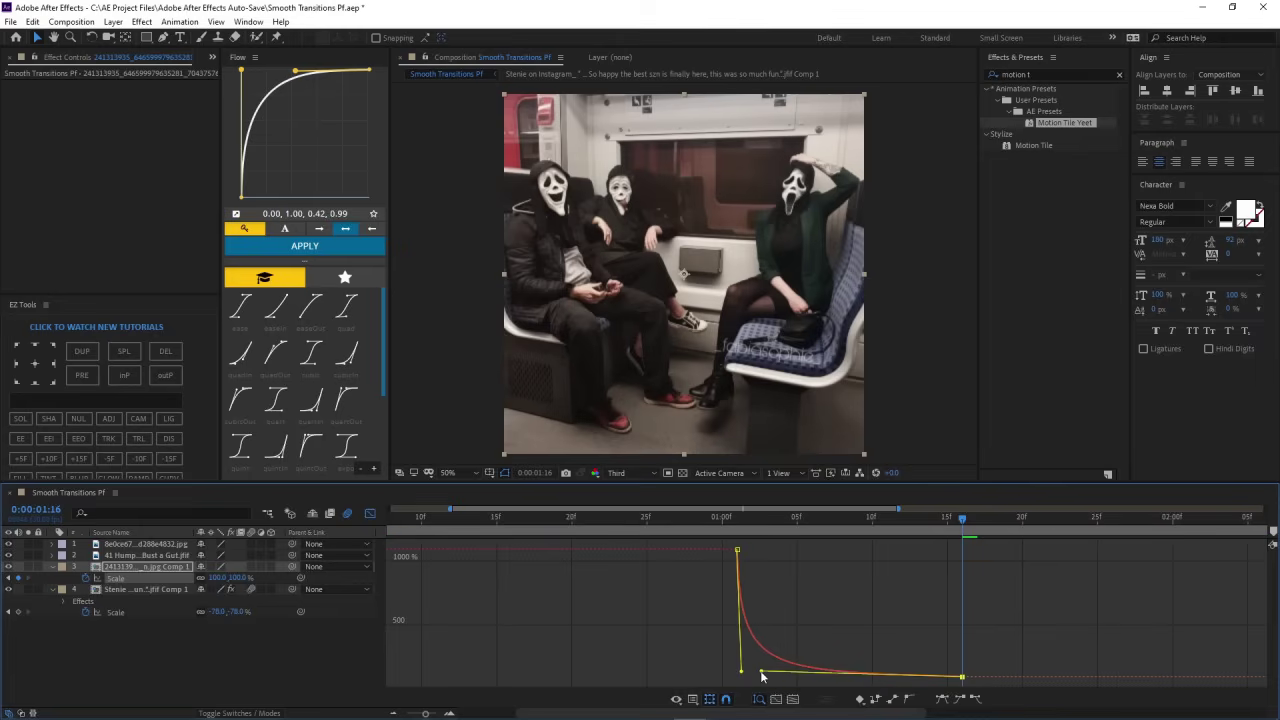
left_click(370, 513)
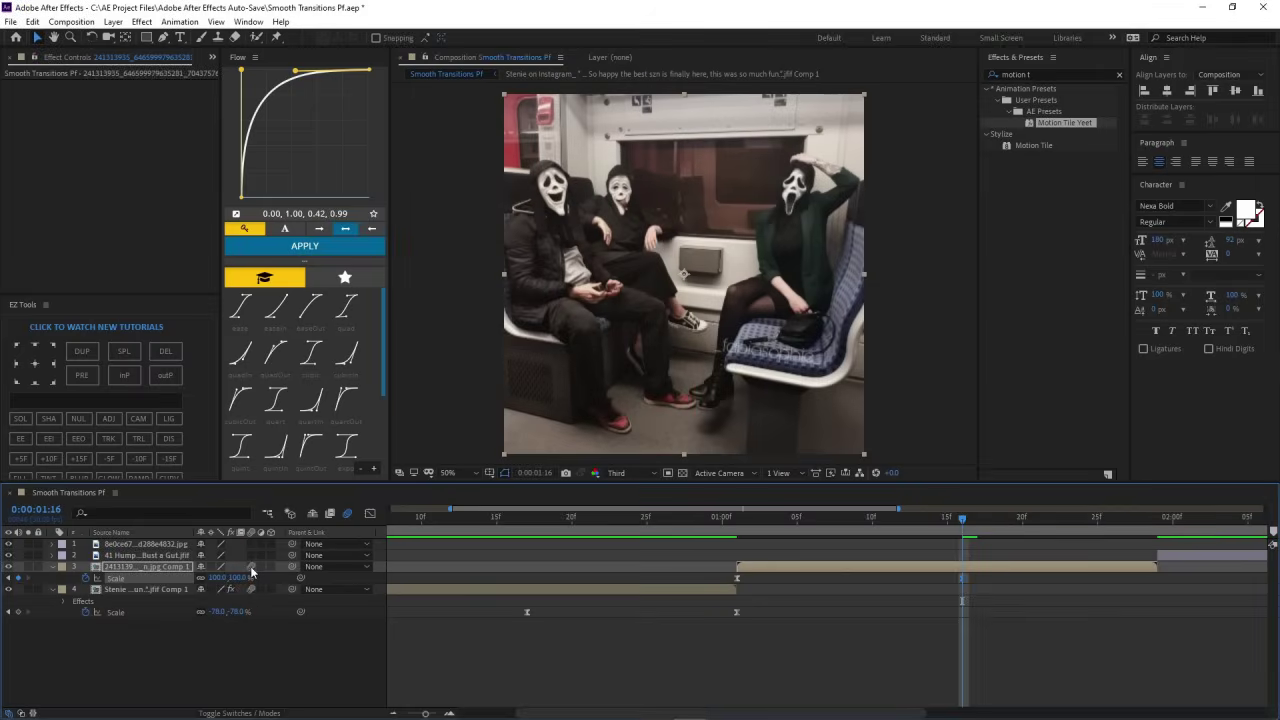
Enable motion blur on layer 3 and preview the transition across the cut
left_click_drag(729, 520, 768, 532)
key("space")
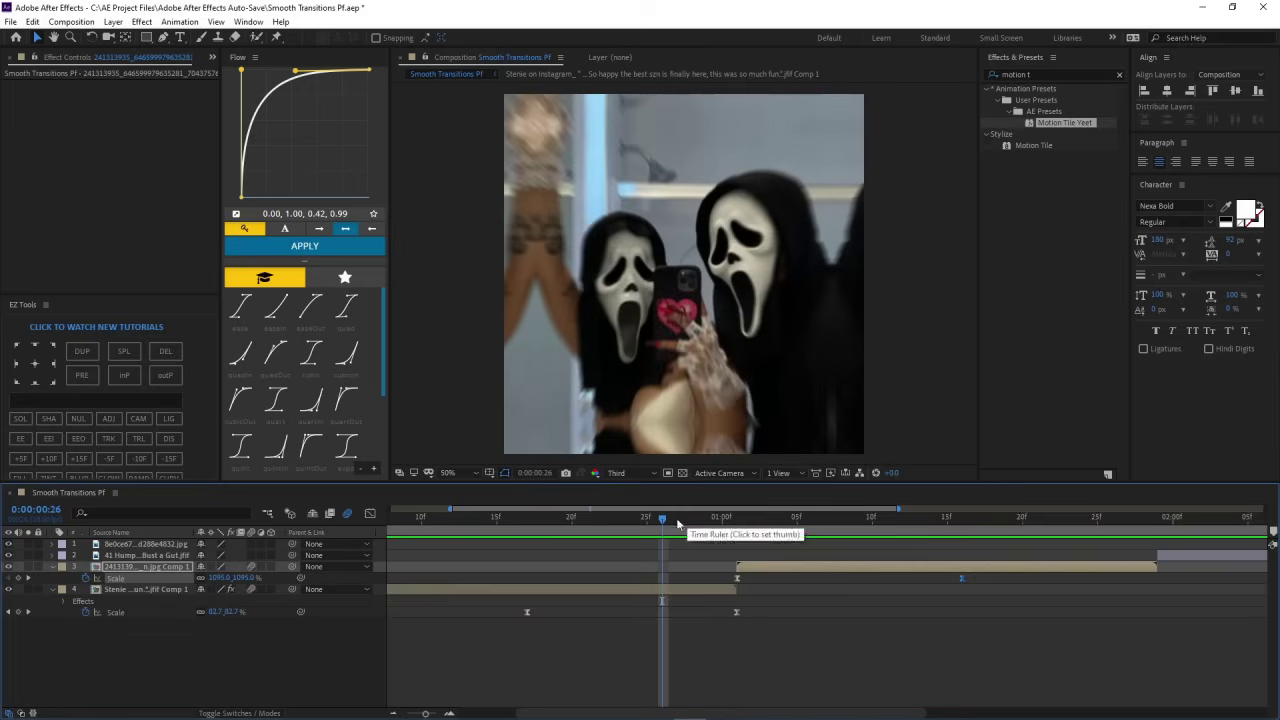
left_click_drag(663, 517, 552, 570)
key("space")
left_click(717, 530)
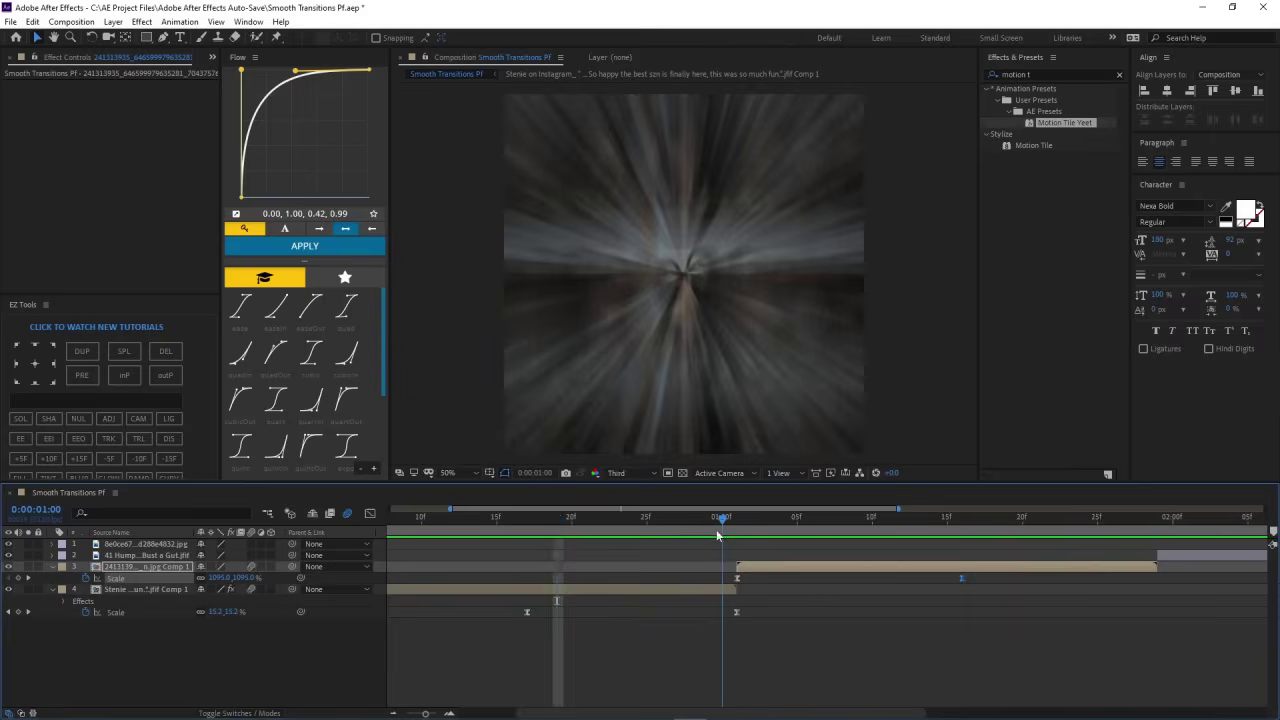
Shift layer 3's scale keyframes to 0:00:01:00 and 0:00:01:18, and scrub through the transition around the cut
left_click_drag(726, 550, 732, 542)
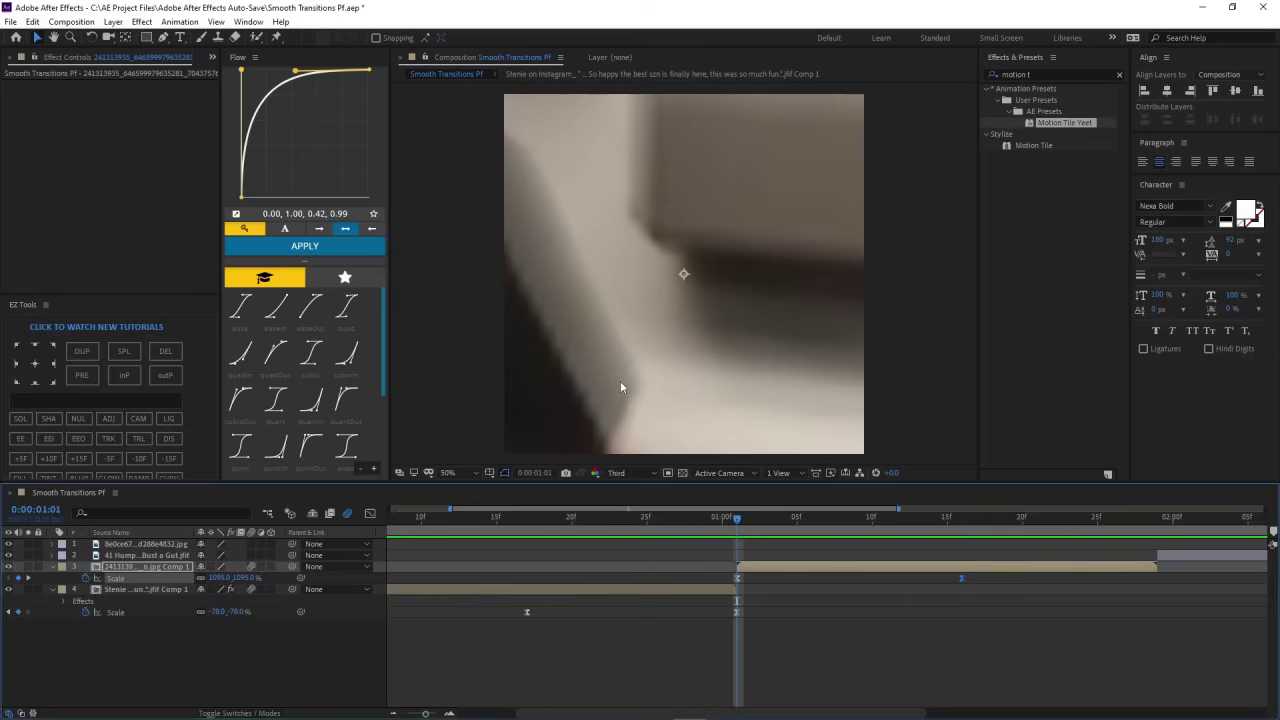
mouse_move(737, 524)
left_mouse_down()
mouse_move(747, 520)
mouse_move(736, 540)
left_mouse_up()
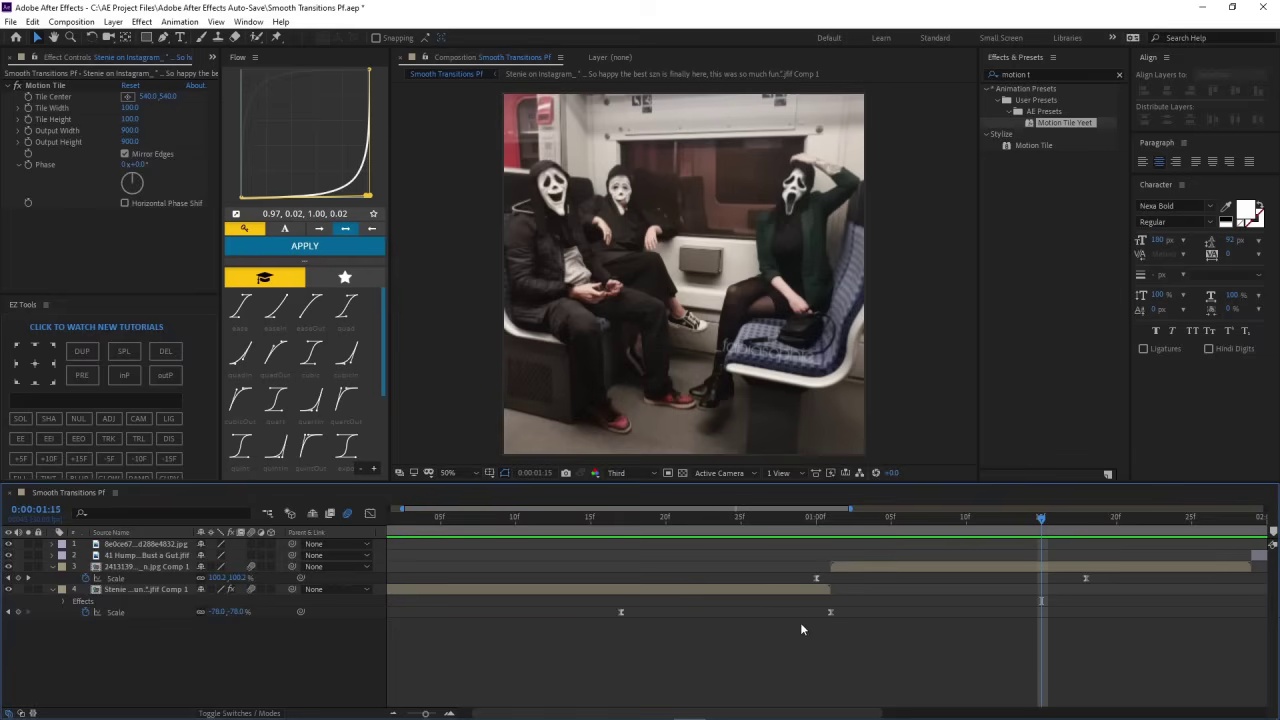
left_click_drag(790, 521, 656, 557)
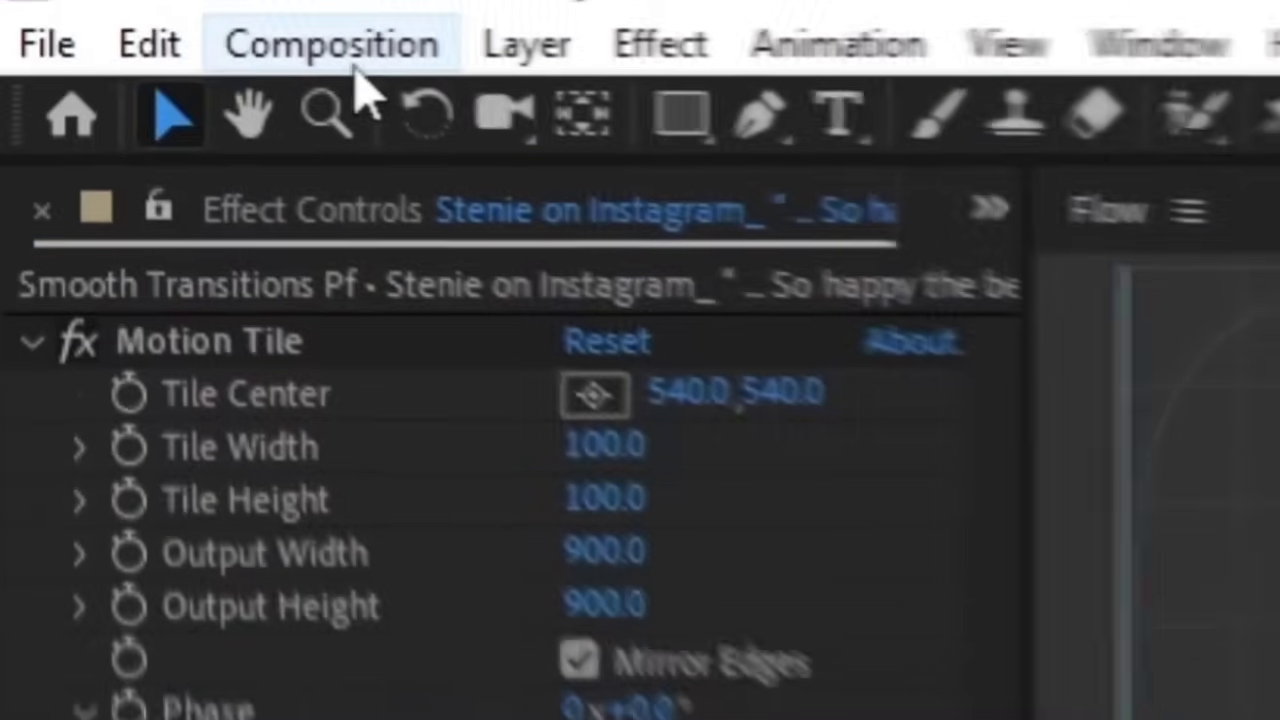
Check the composition's motion blur settings, including shutter angle, shutter phase and samples per frame
left_click(76, 24)
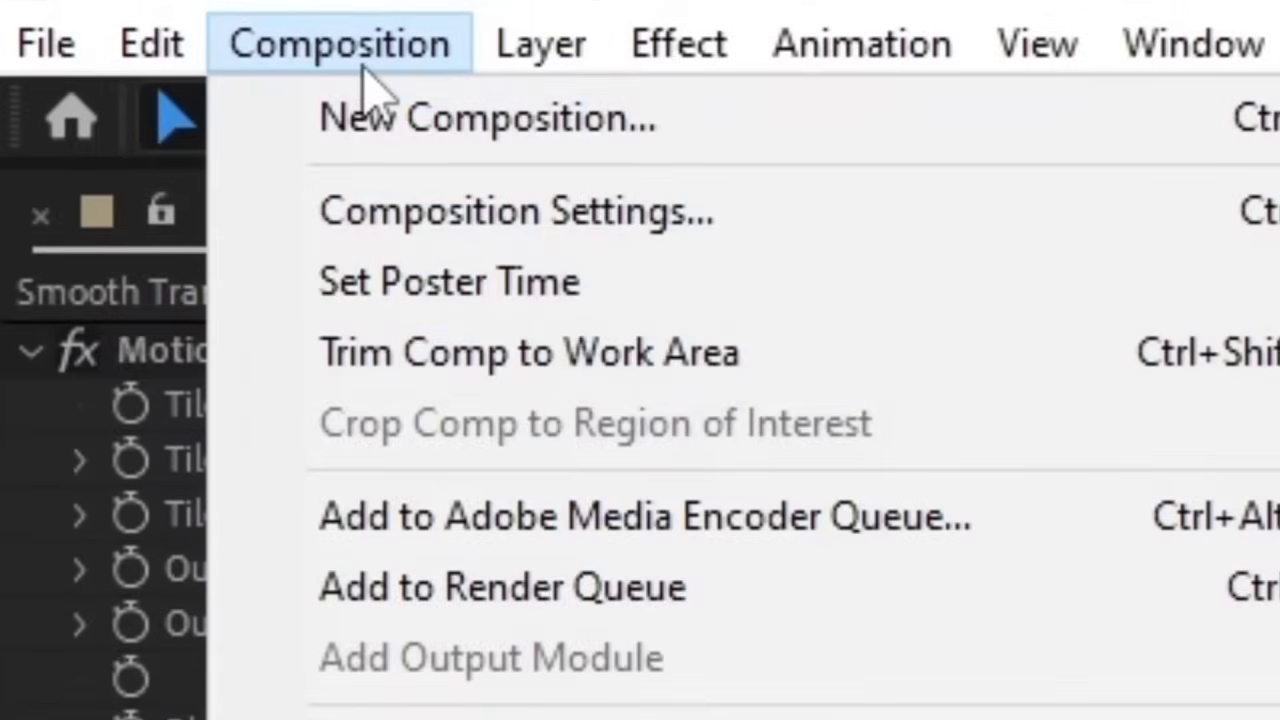
left_click(450, 228)
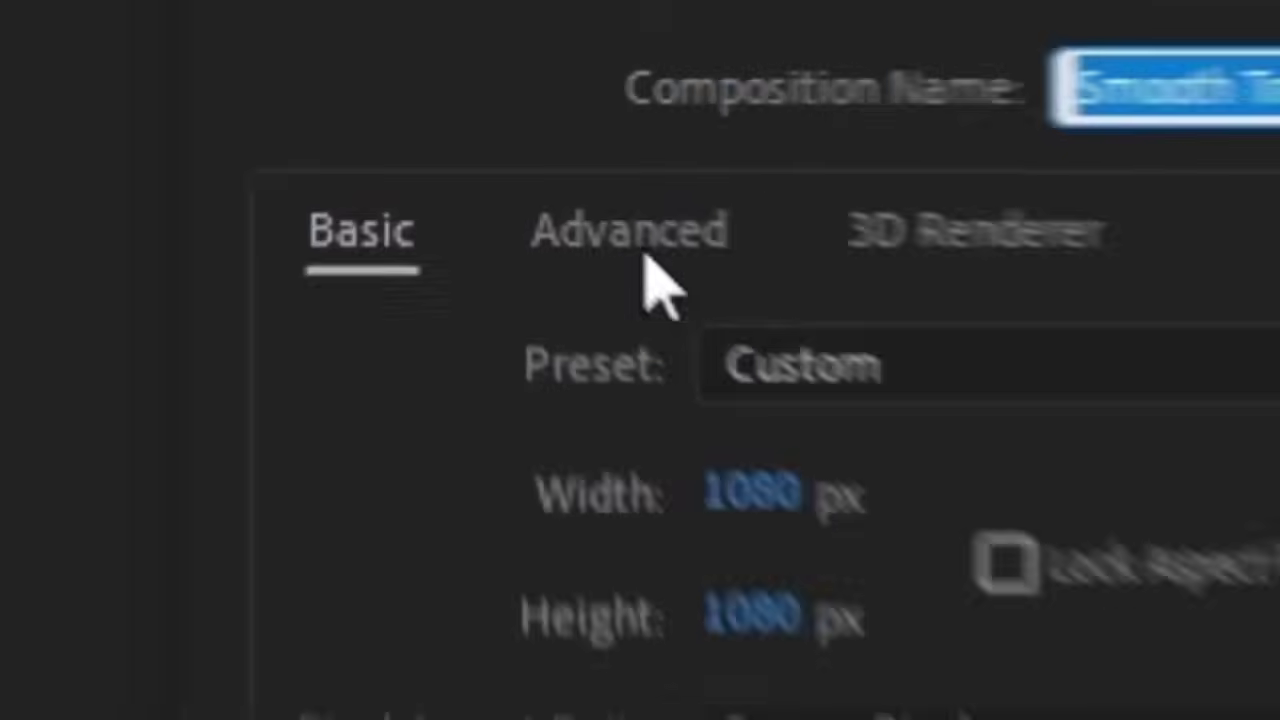
left_click(468, 142)
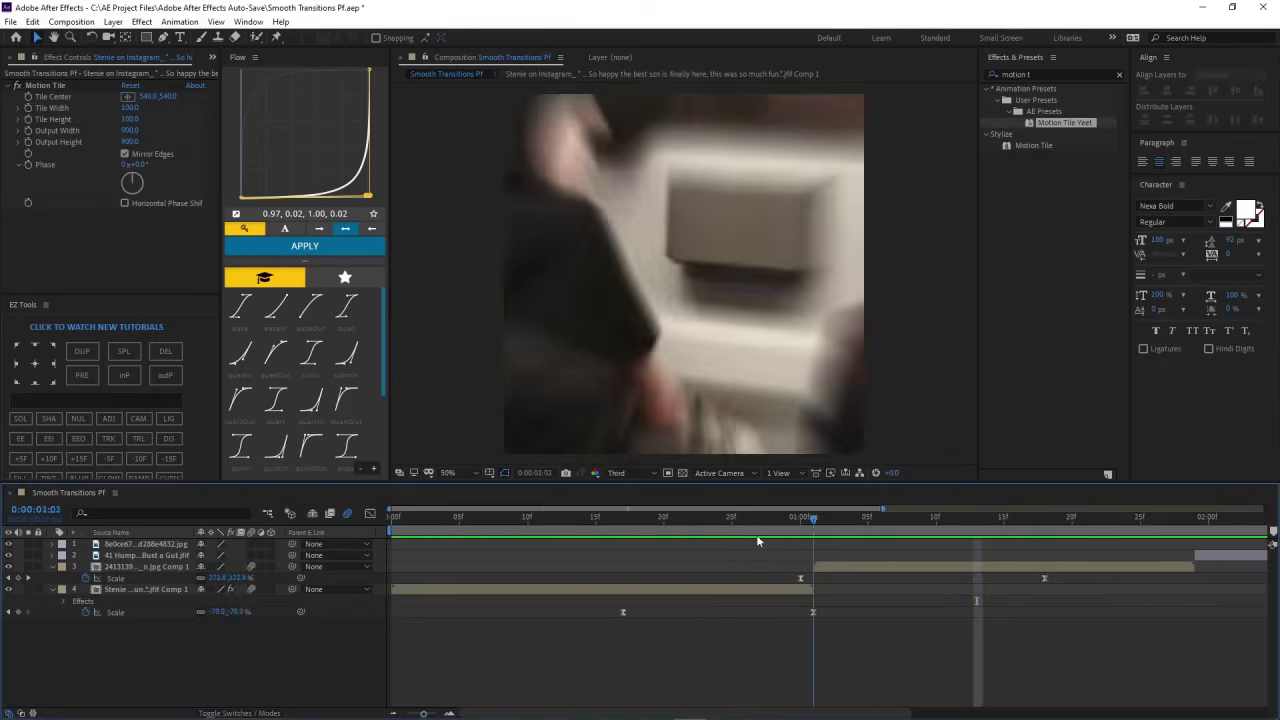
left_click_drag(756, 541, 881, 560)
Precompose layers 3 and 4 together and apply an RSMB motion blur preset to the pre-comp
left_click(838, 569)
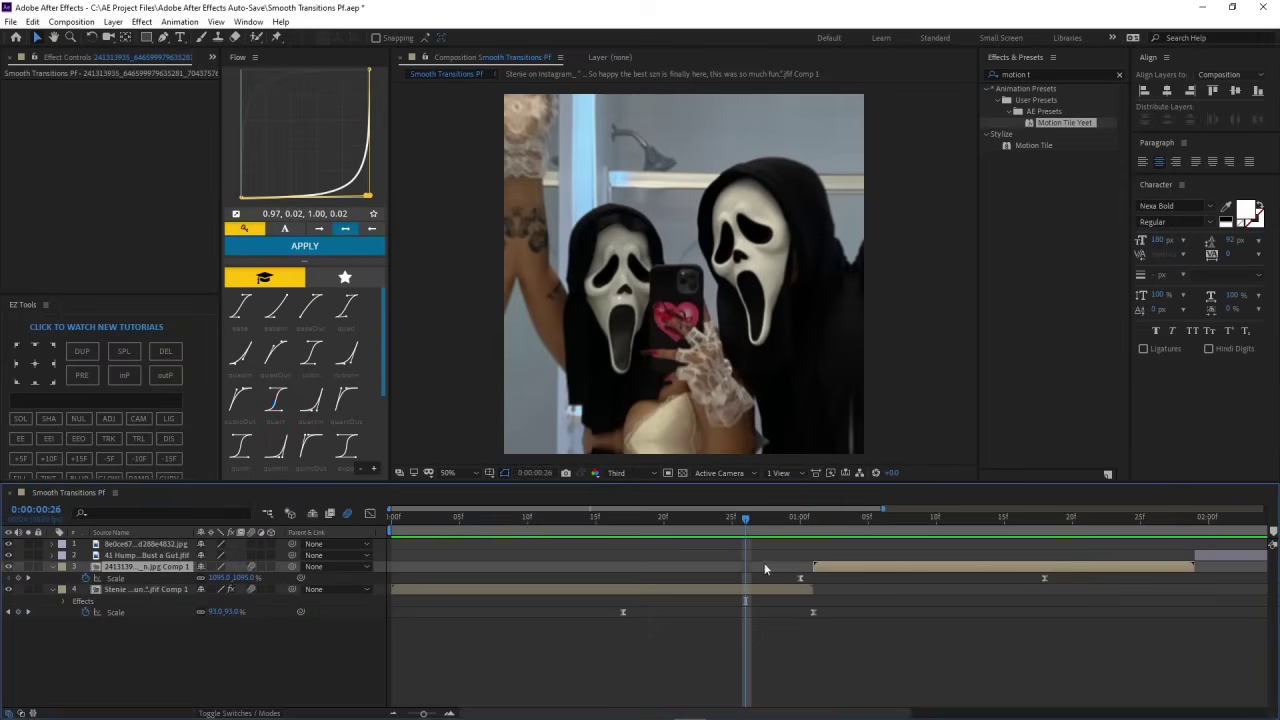
left_click(800, 589)
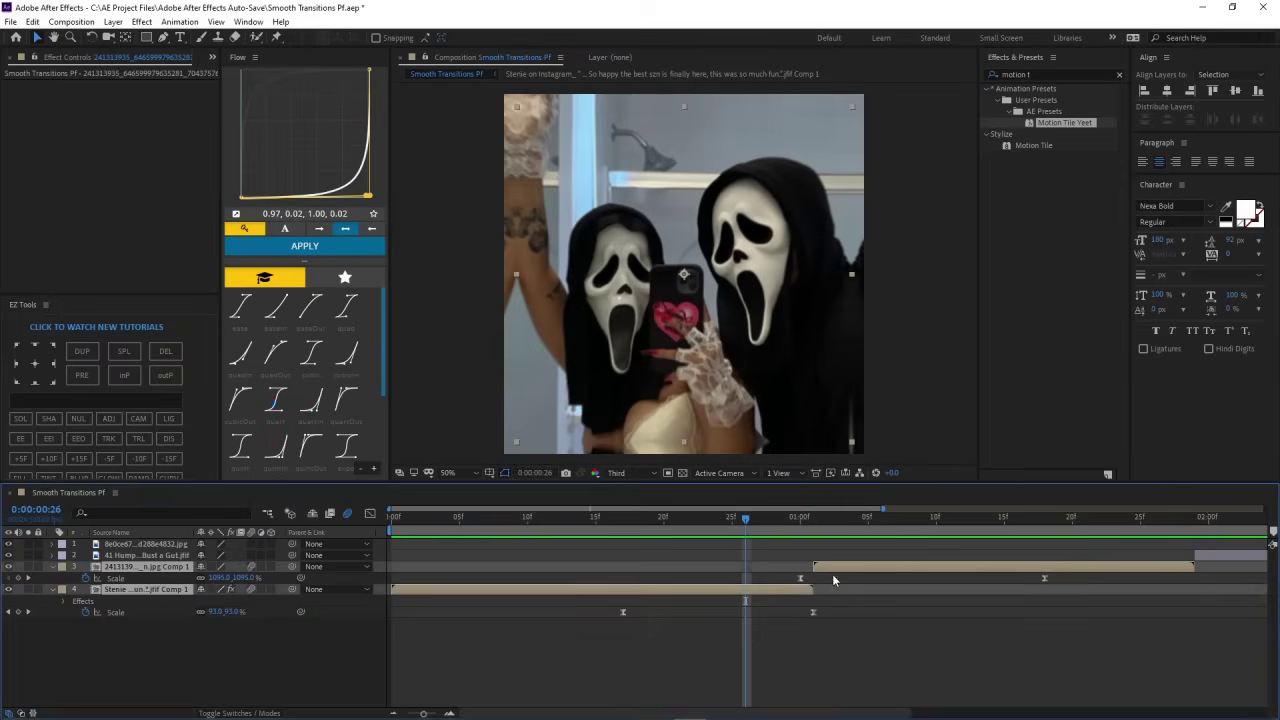
key("ctrl+shift+c")
left_click(767, 485)
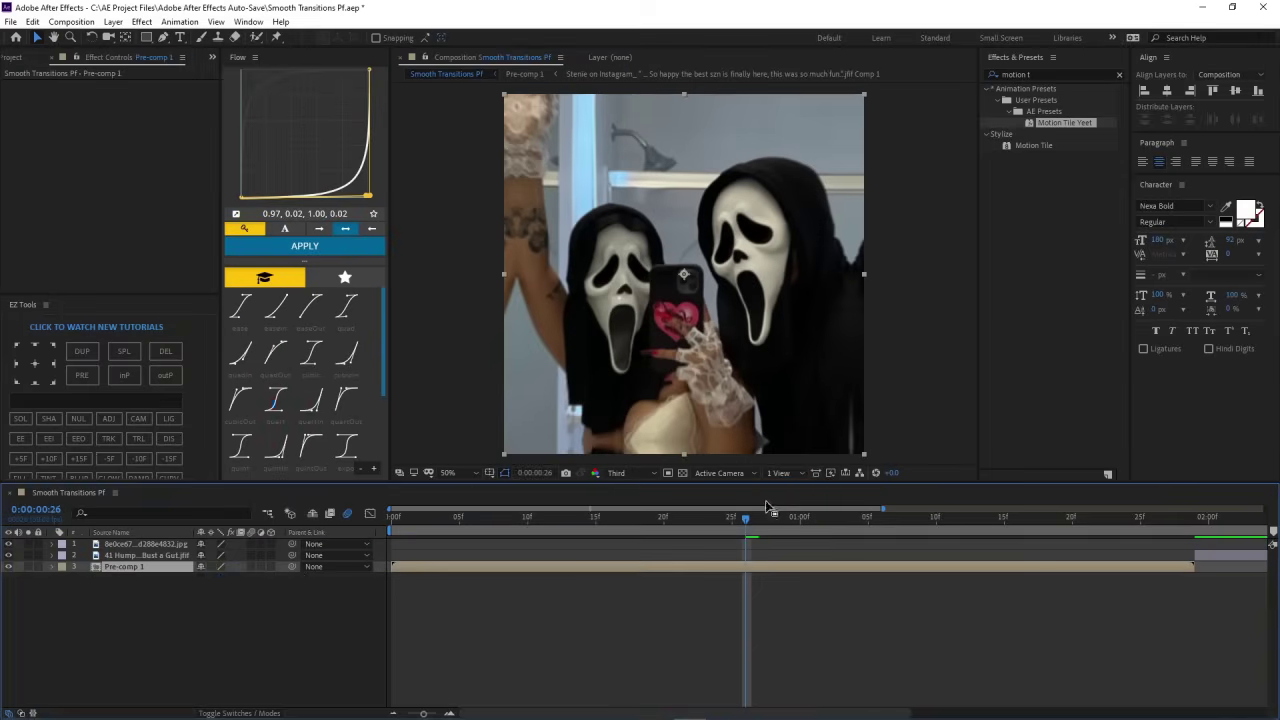
left_click_drag(645, 425, 603, 357)
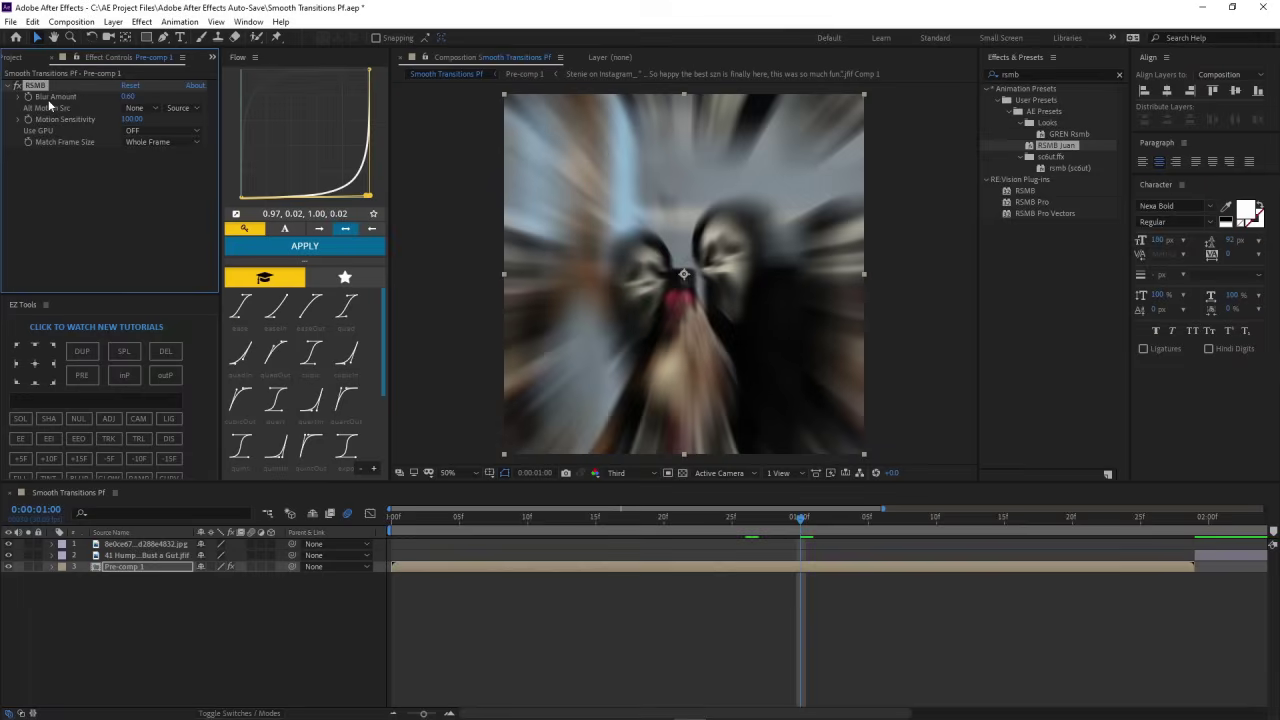
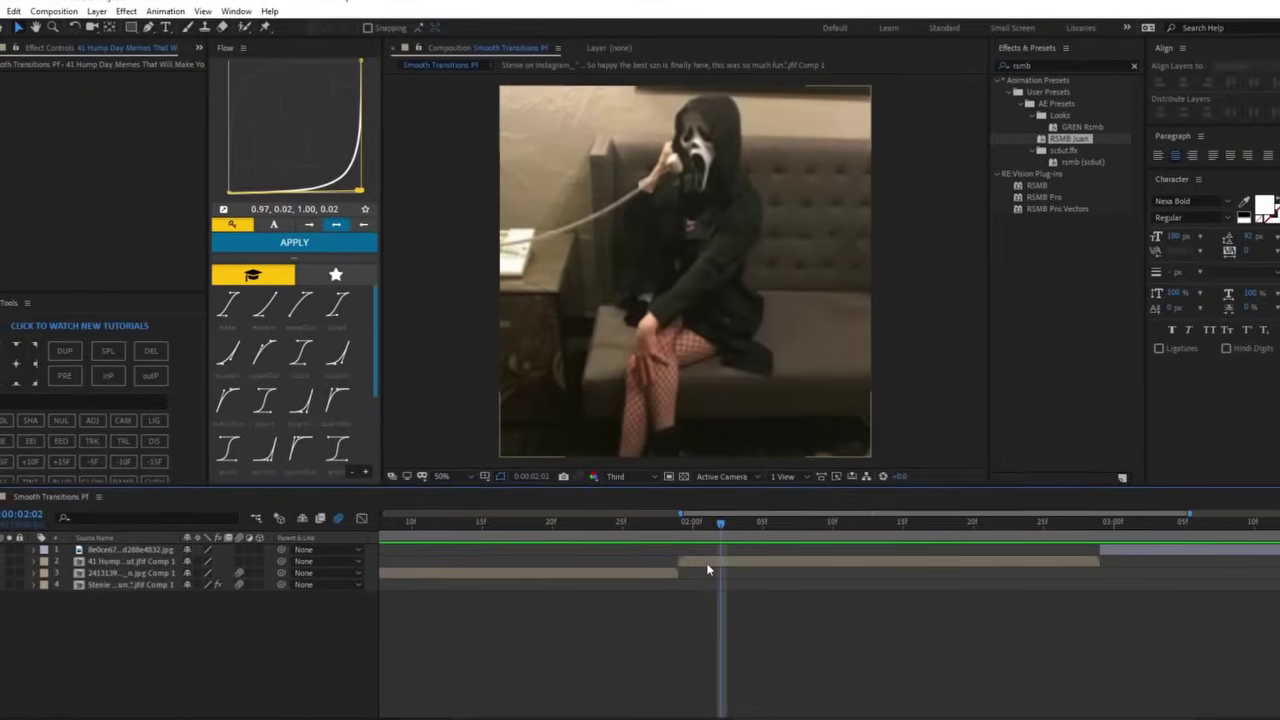
Apply the Motion Tile Yeet preset to layer 3 and start rotation keyframing at 0:00:01:24
left_click(583, 578)
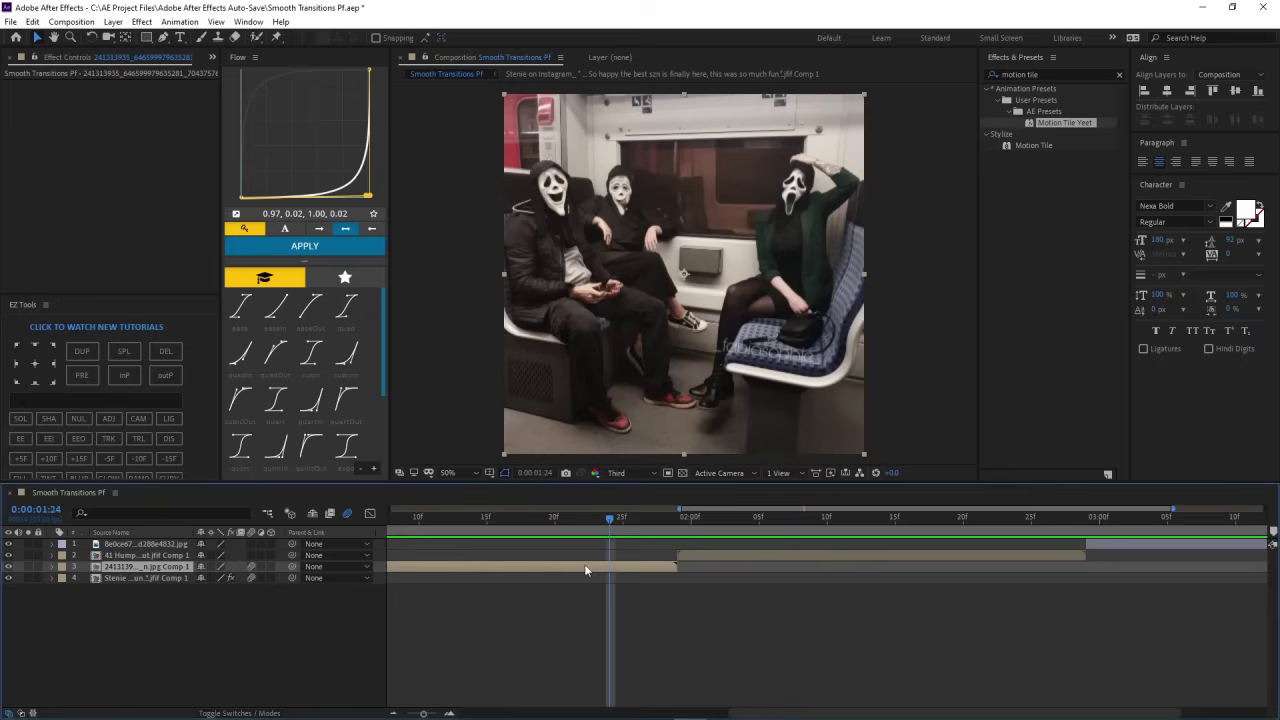
left_click_drag(1062, 122, 620, 566)
key("r")
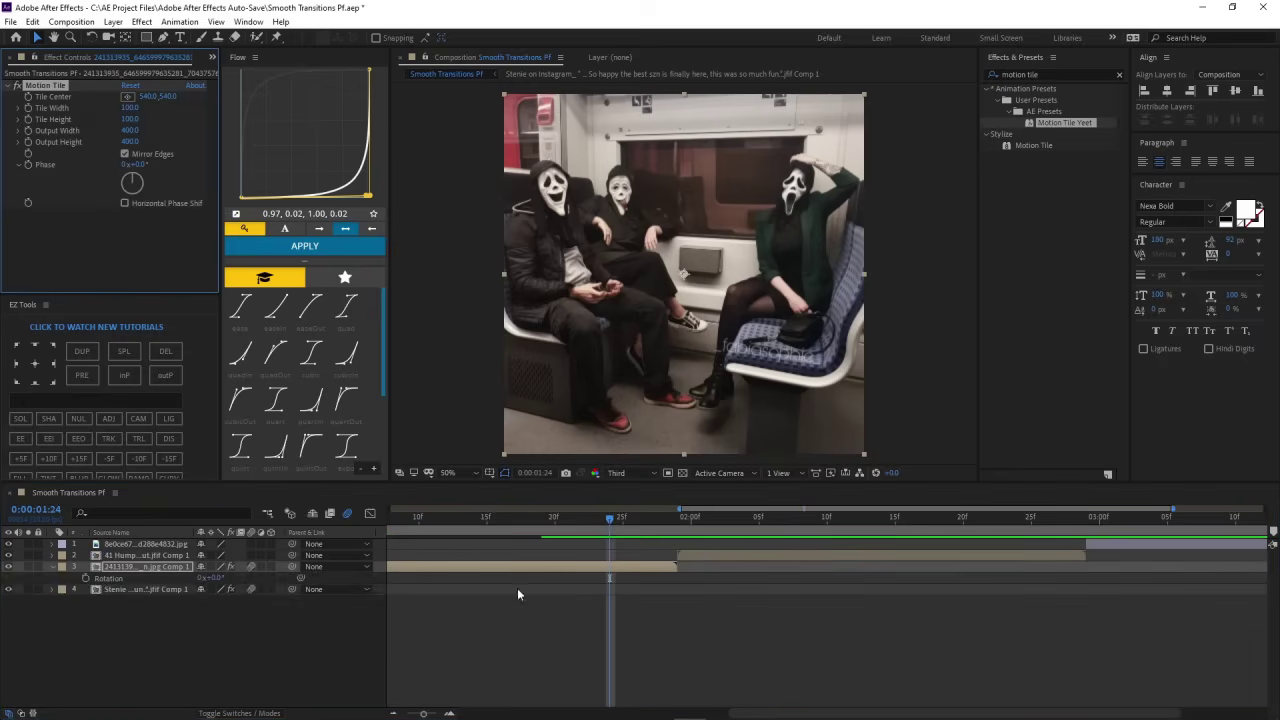
left_click(86, 579)
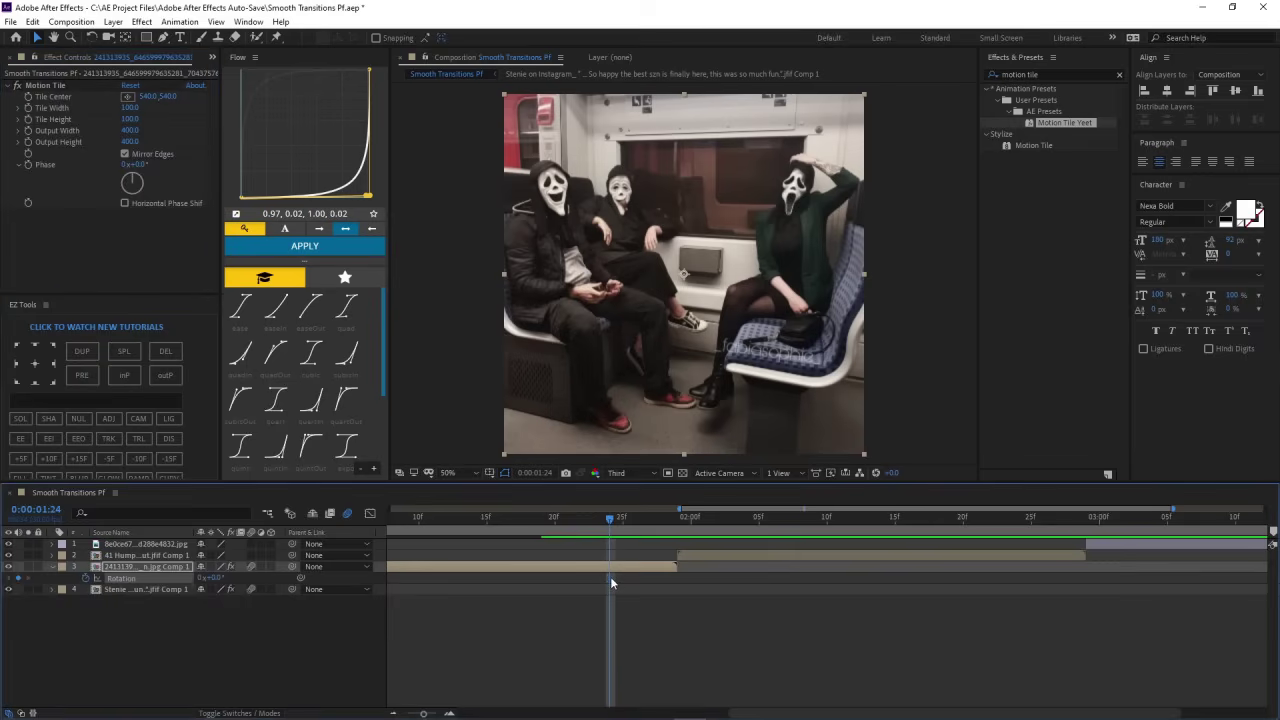
Move layer 3's first rotation keyframe to 0:00:01:14 and set the rotation to 180° at 0:00:01:28
left_click_drag(610, 578, 513, 594)
left_click_drag(606, 579, 561, 582)
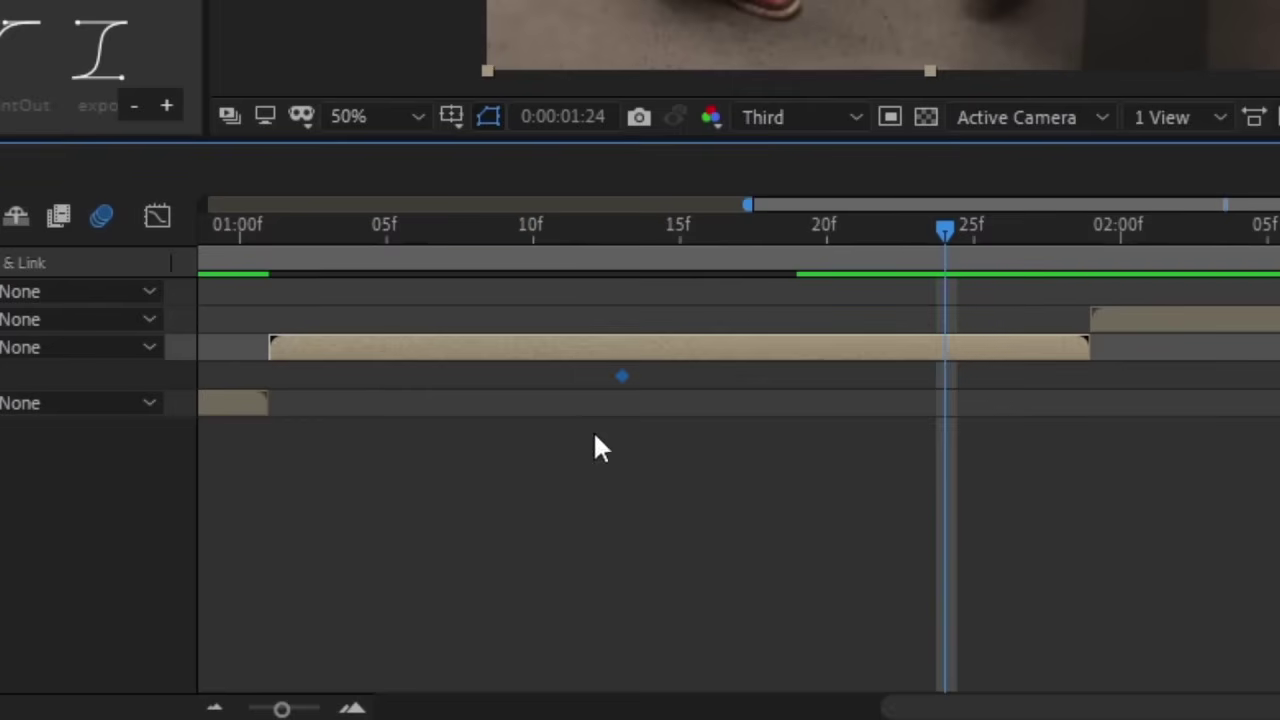
left_click_drag(619, 376, 330, 377)
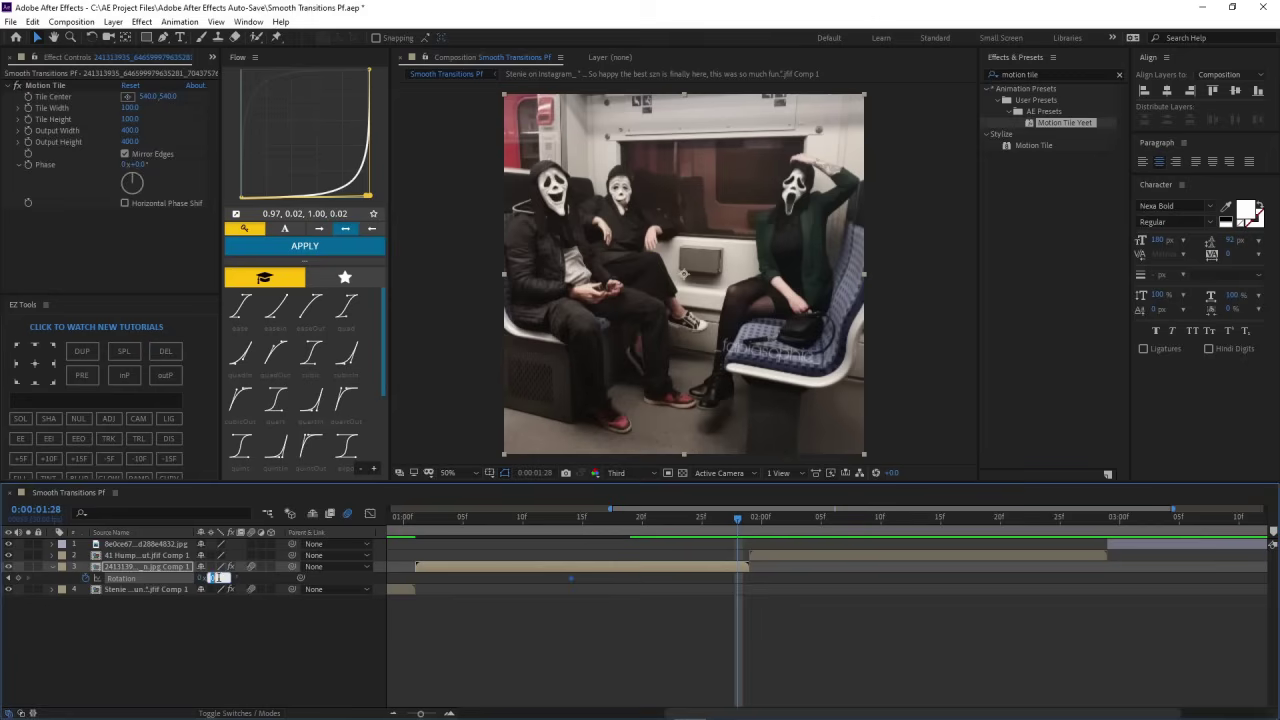
key("Return")
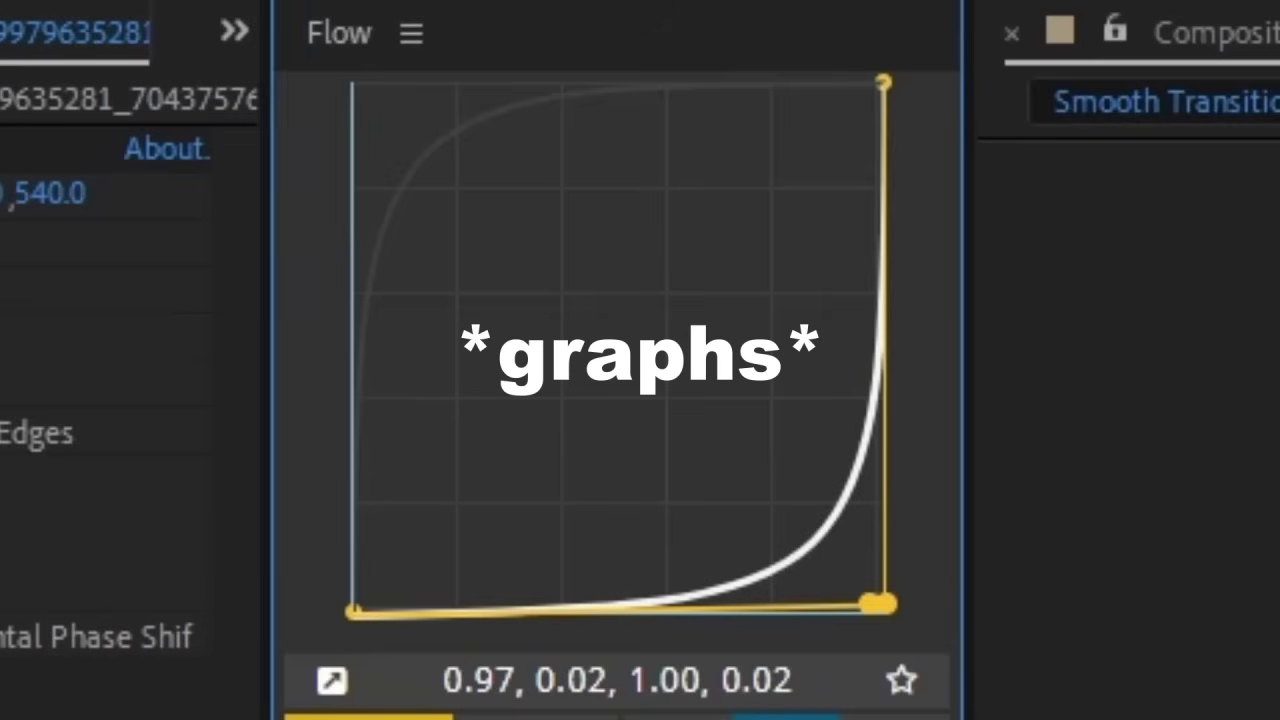
Play back and scrub through layer 3's rotation up to the cut
left_click(561, 523)
key("space")
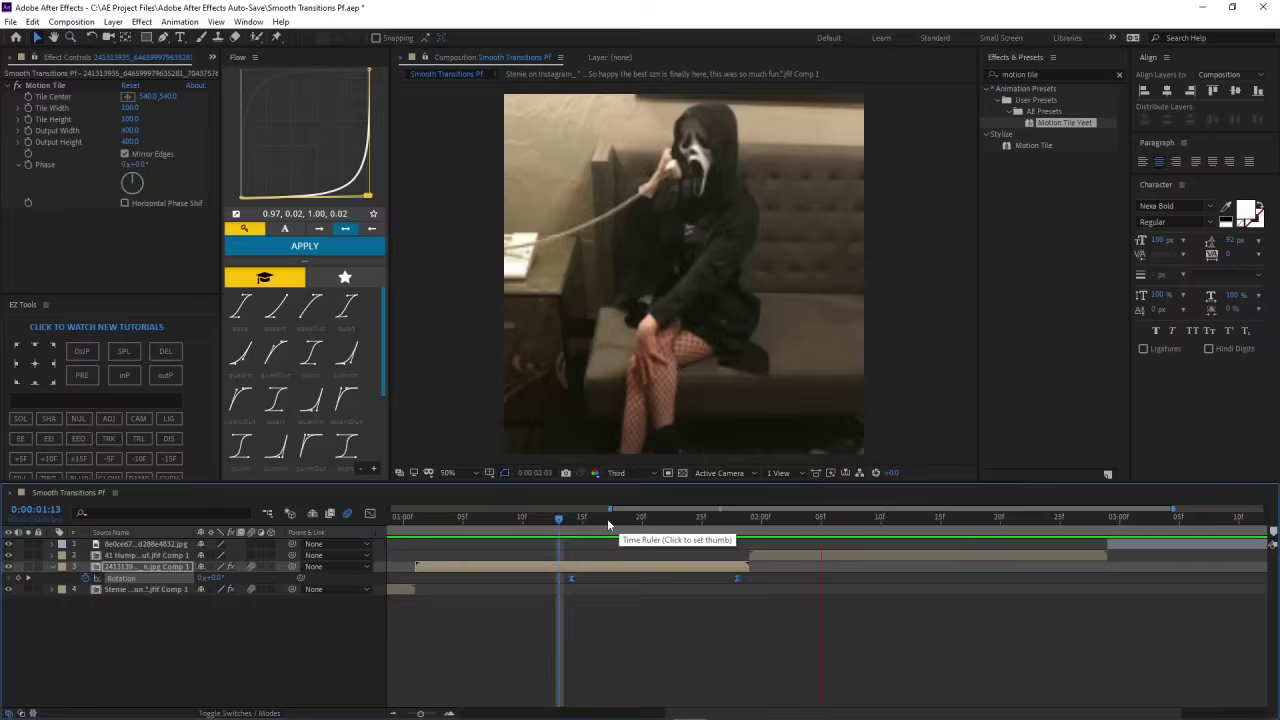
left_click_drag(607, 518, 730, 597)
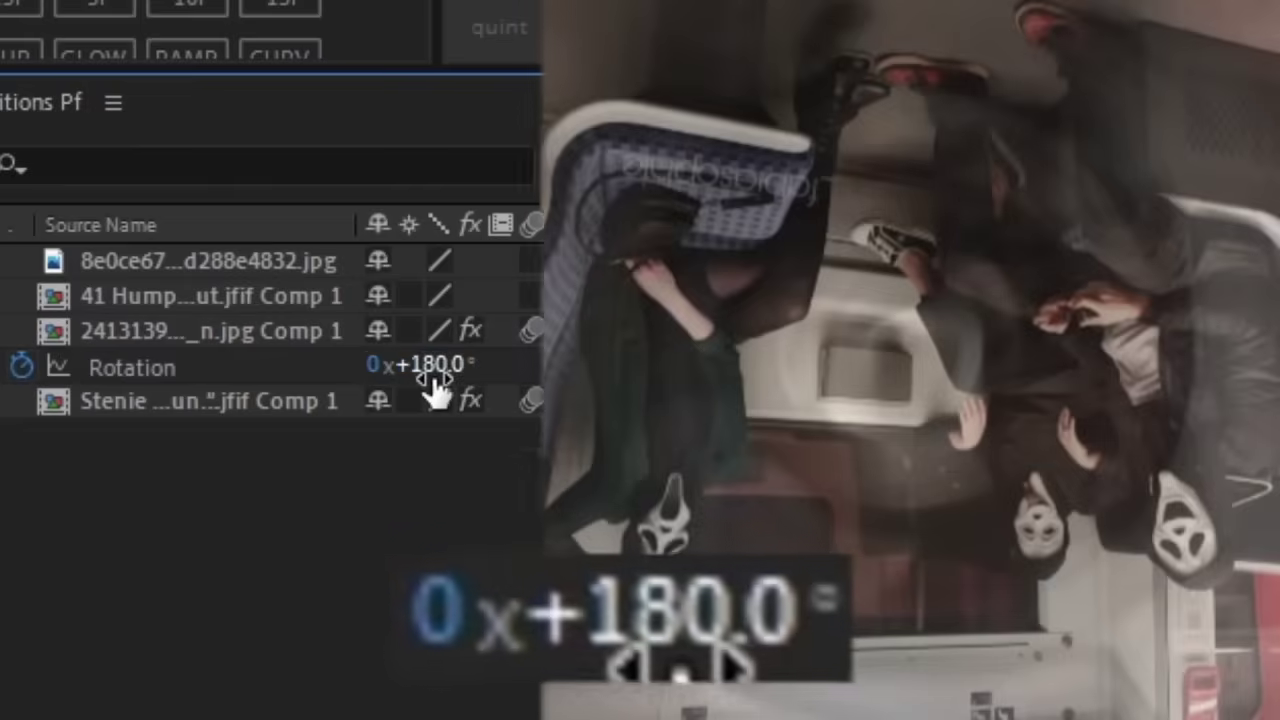
Set layer 3's end rotation to 1x+216° and move that keyframe to the layer's end at 0:00:01:29
left_click_drag(218, 580, 501, 580)
left_click_drag(415, 365, 488, 365)
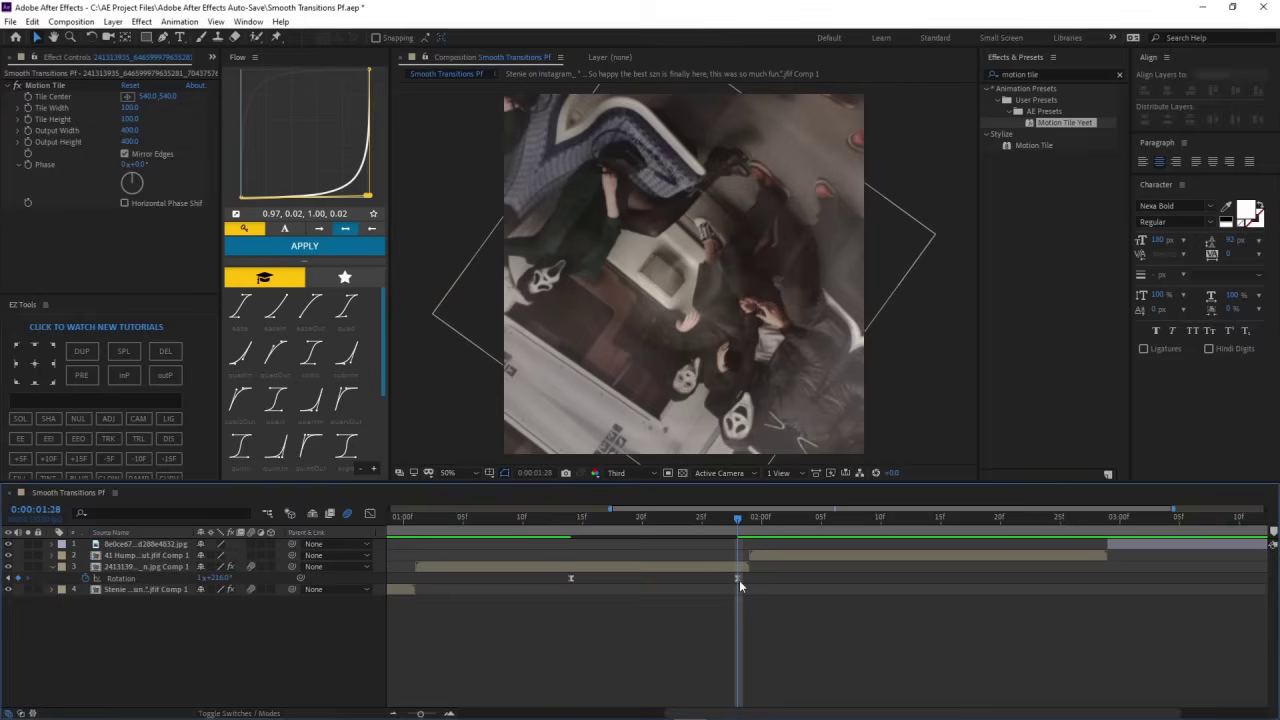
left_click(738, 579)
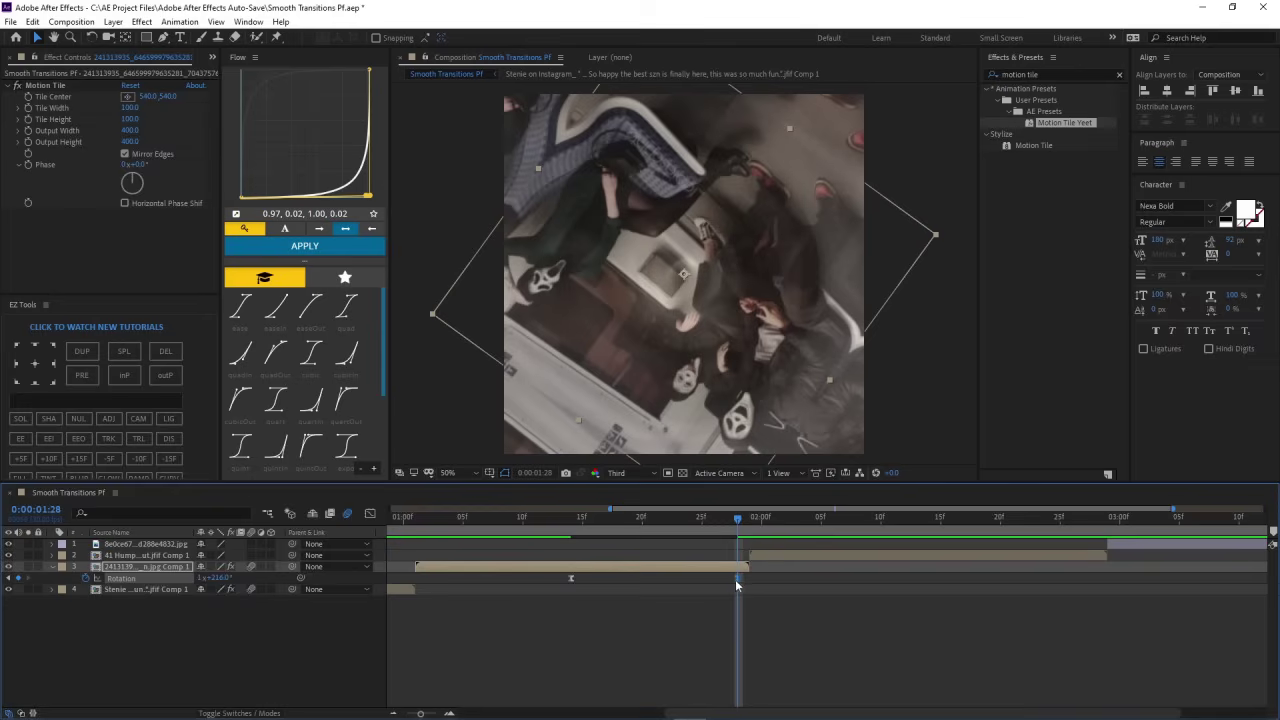
left_click_drag(743, 584, 748, 582)
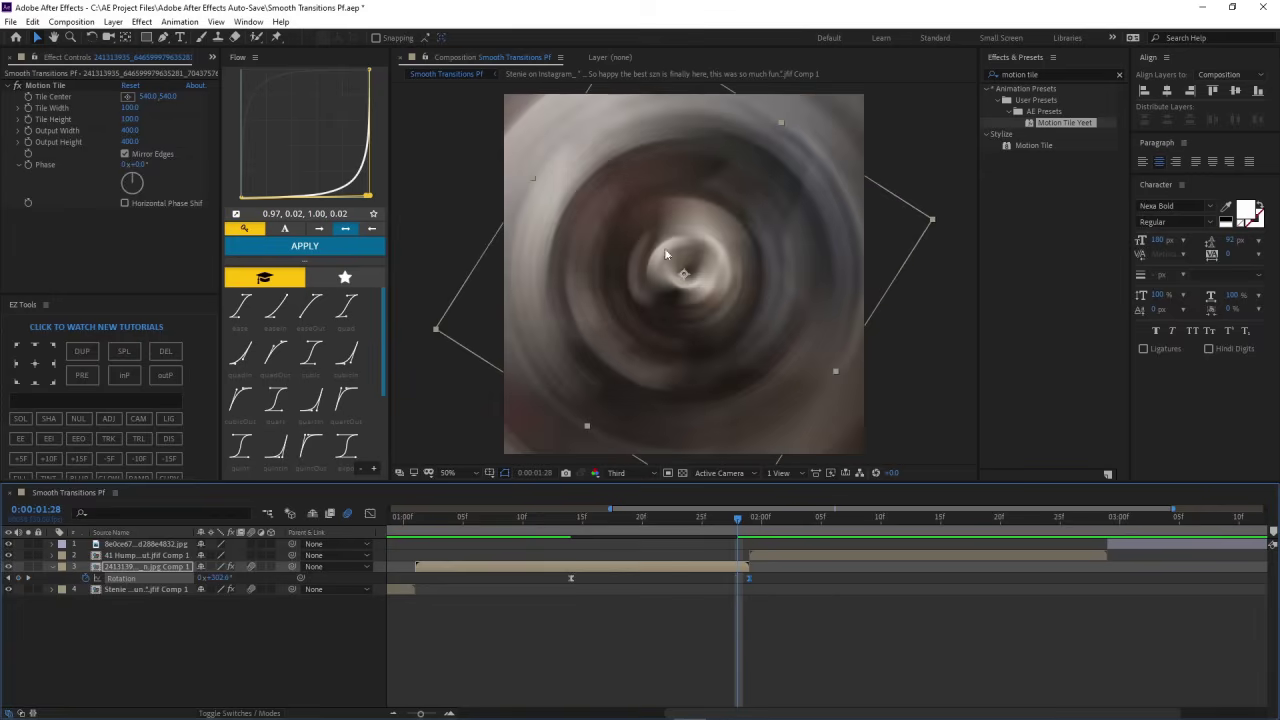
Apply the Motion Tile Yeet preset to layer 2 with the playhead at 0:00:01:29
key("Page_Down")
left_click(760, 556)
scroll(745, 558, "right", 1)
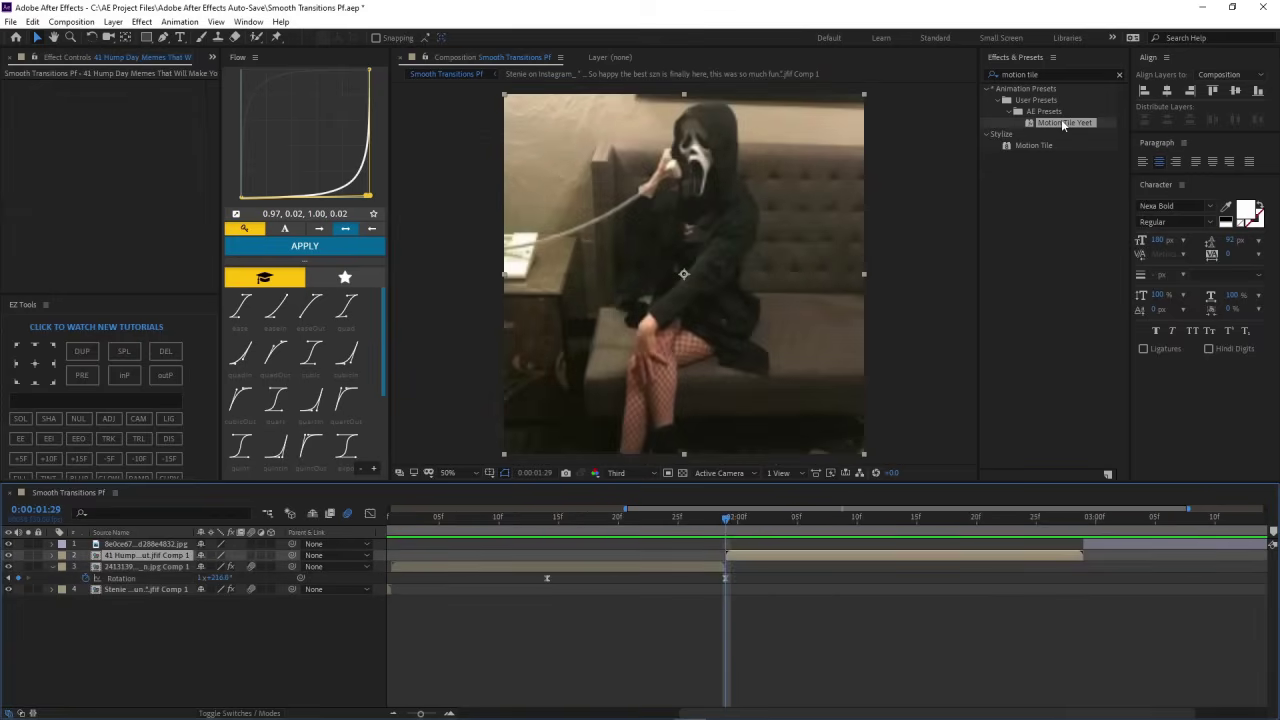
double_click(1061, 119)
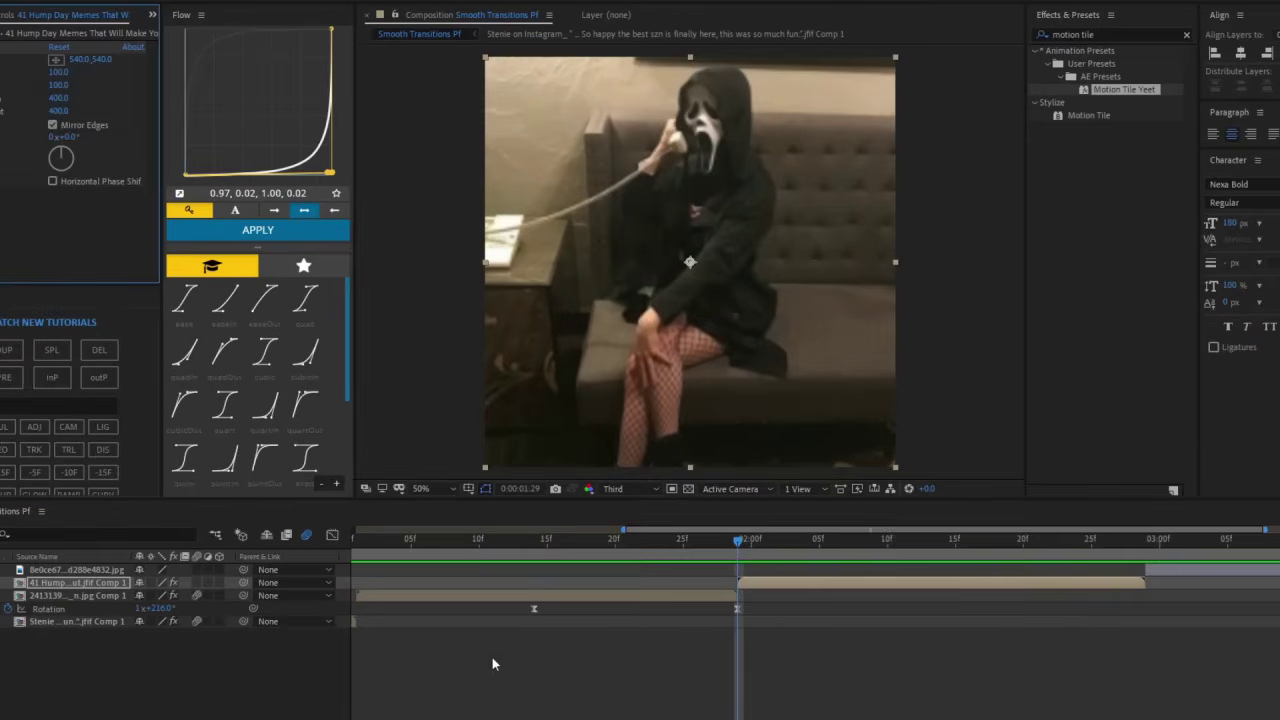
Start rotation keyframing on layer 2 at 0:00:01:29 and set its starting rotation to about -241°
key("r")
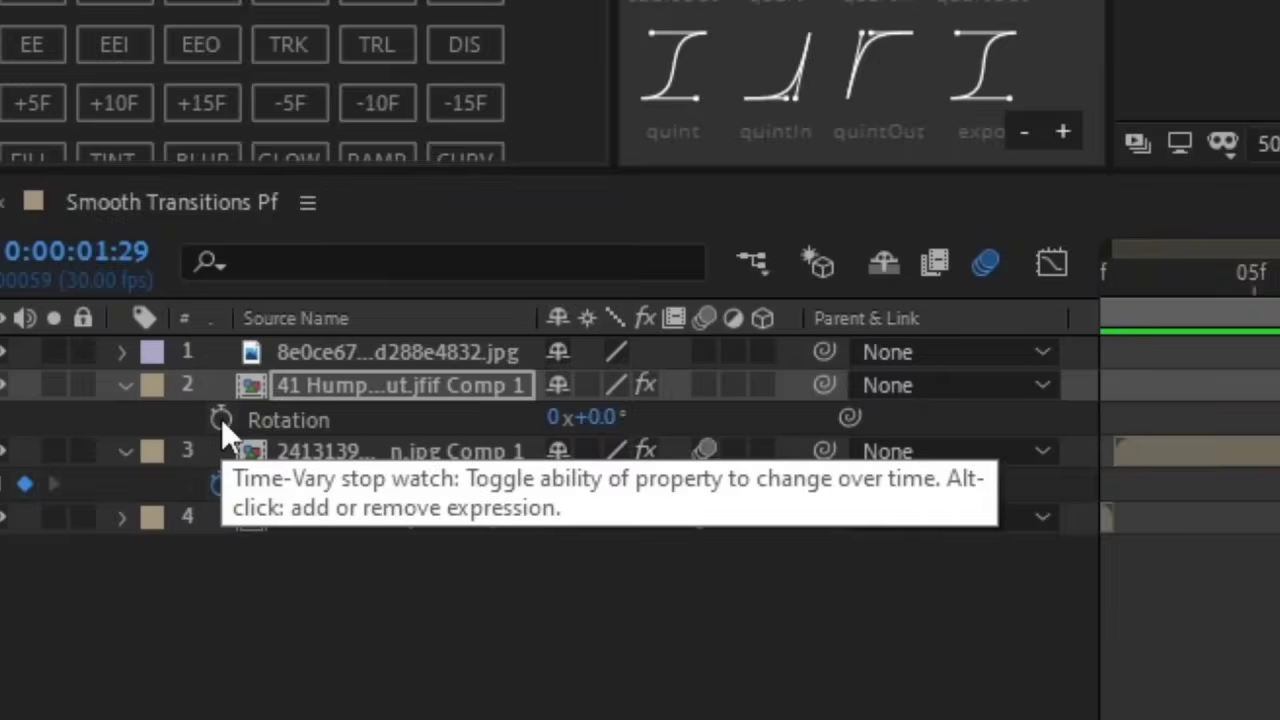
left_click(86, 567)
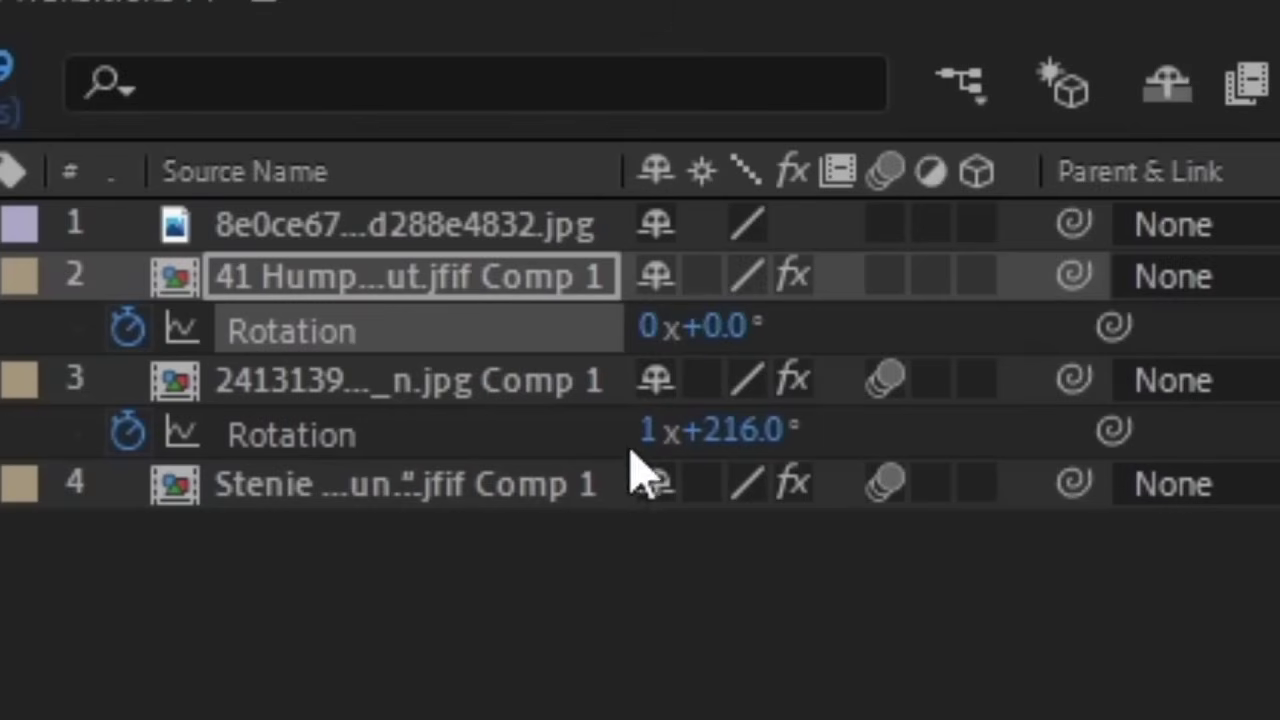
left_click_drag(718, 335, 167, 390)
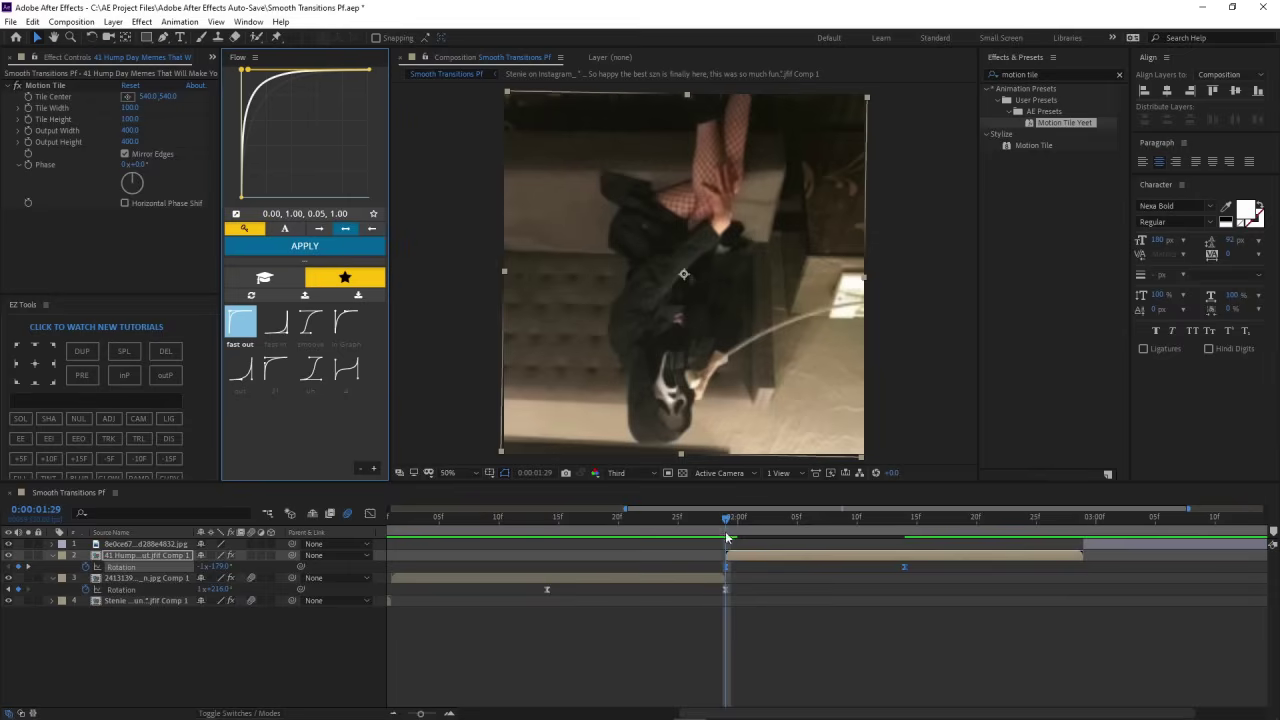
Shift layer 2's first rotation keyframe one frame before the cut, to 0:00:01:28, and enable motion blur on the layer
left_click_drag(726, 532, 712, 576)
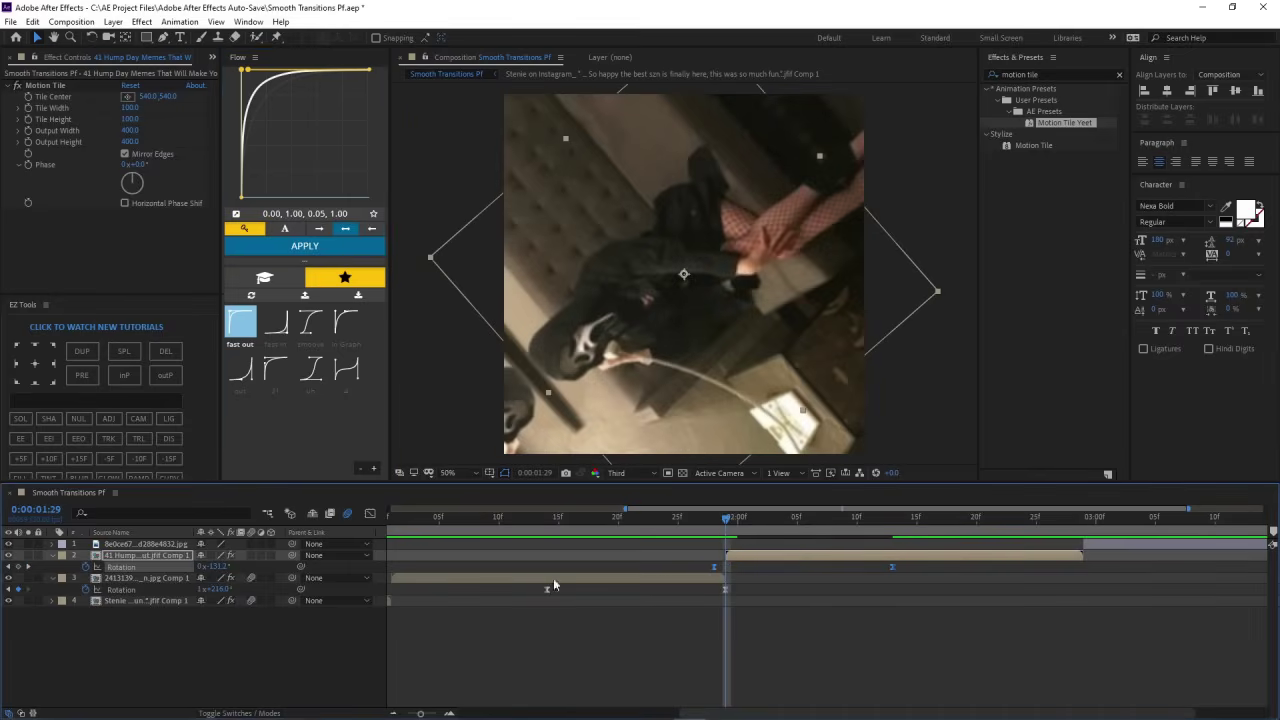
left_click(250, 557)
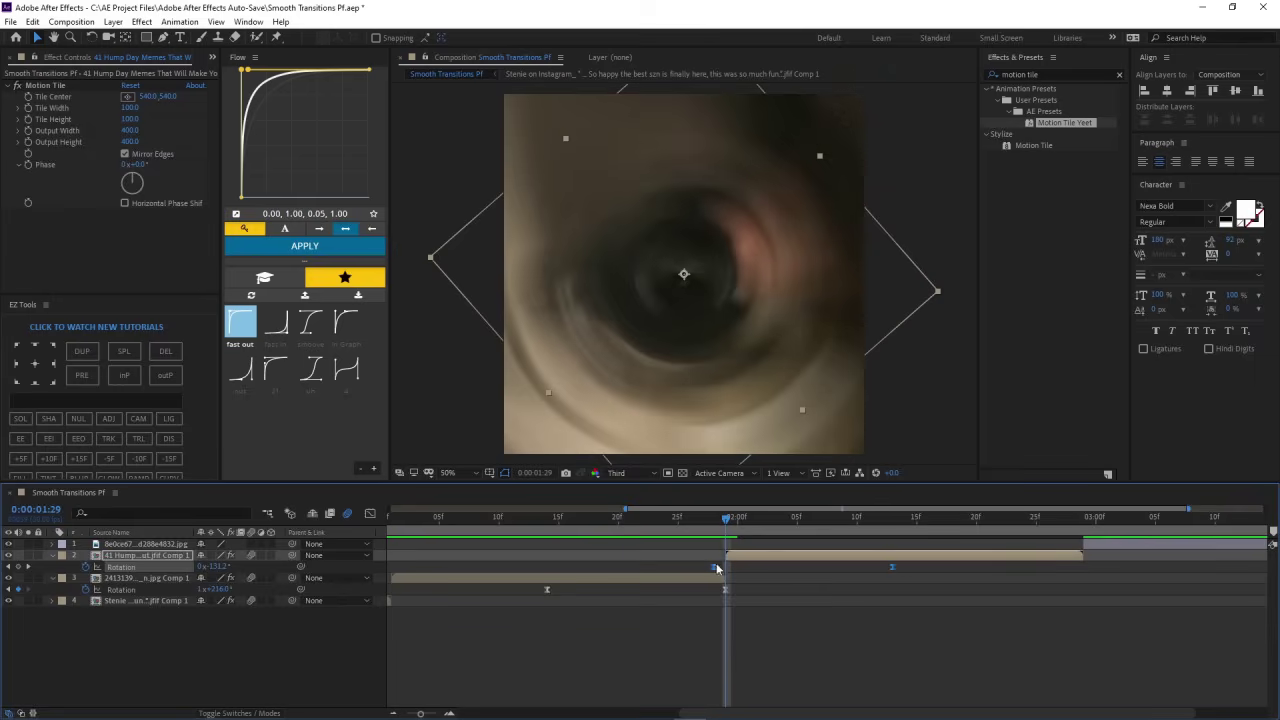